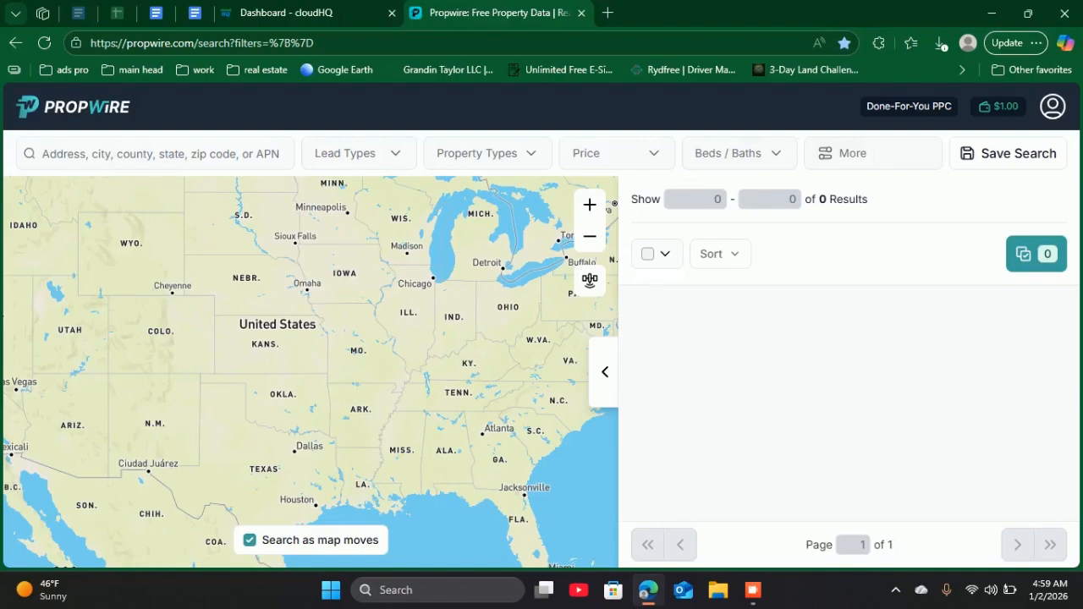
left_click(753, 590)
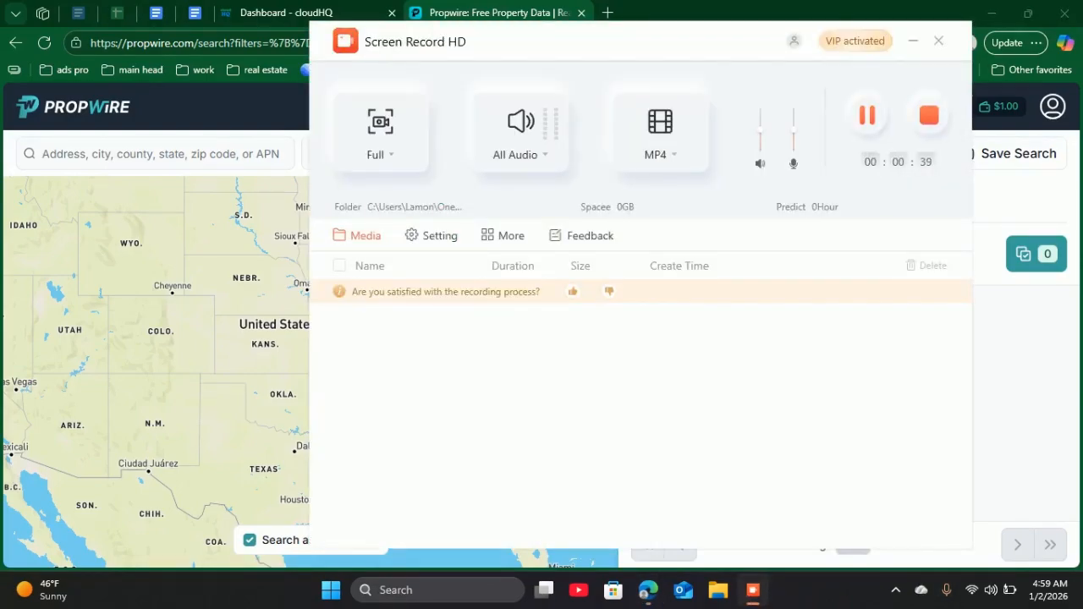
left_click(913, 41)
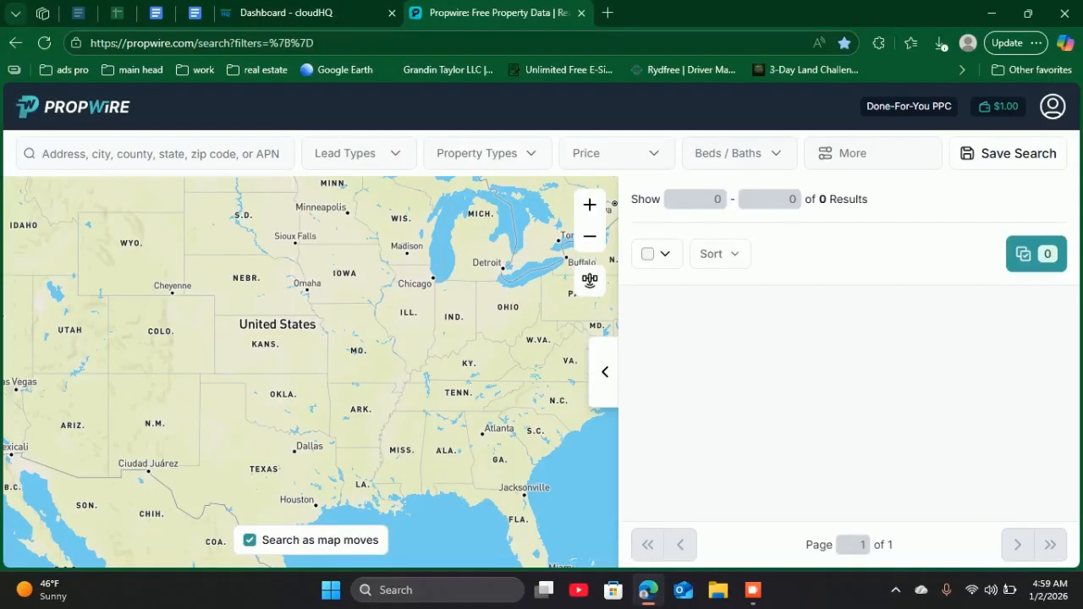
Search for properties in Alabama, USA and filter them to an MLS status of Active.
left_click(160, 153)
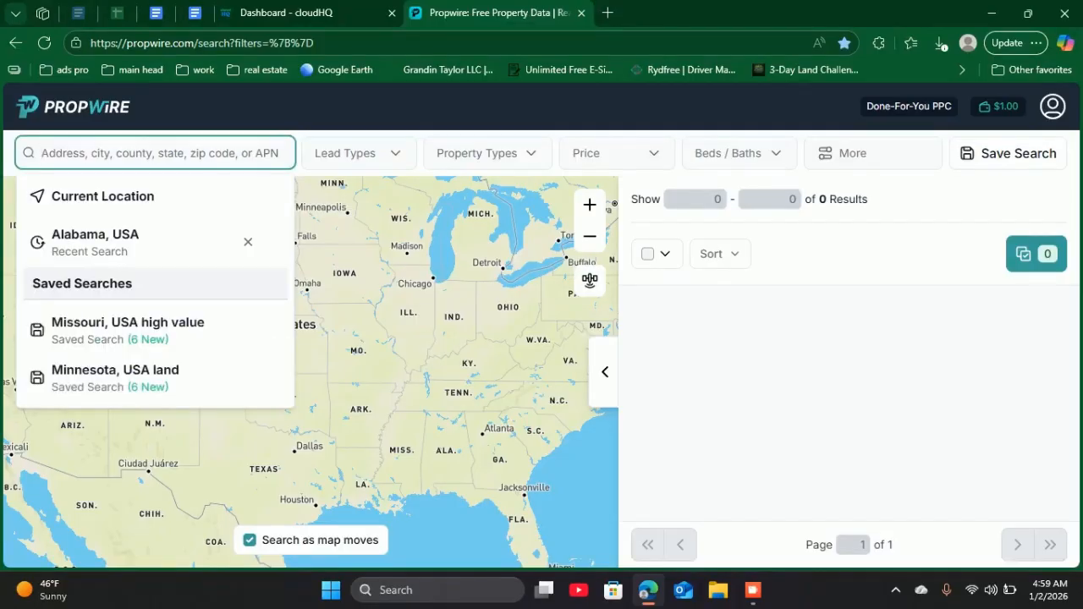
left_click(94, 236)
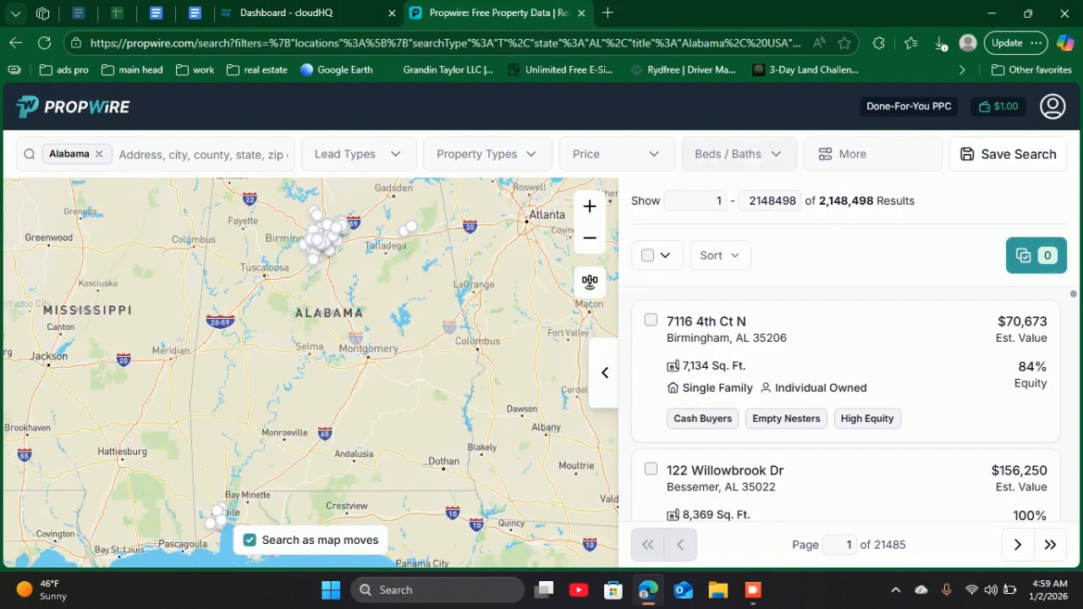
left_click(873, 154)
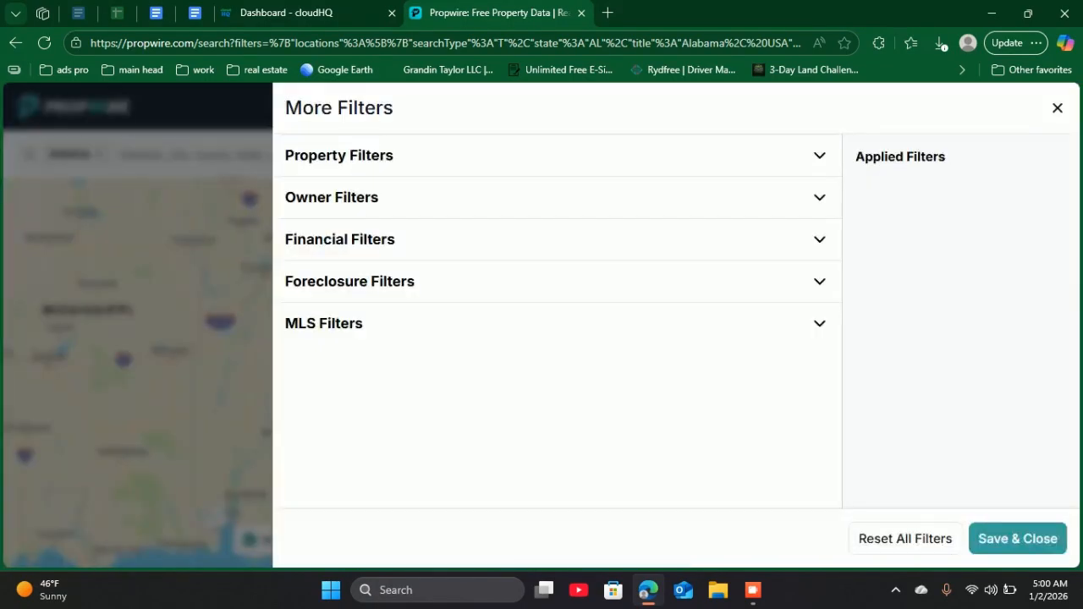
left_click(818, 324)
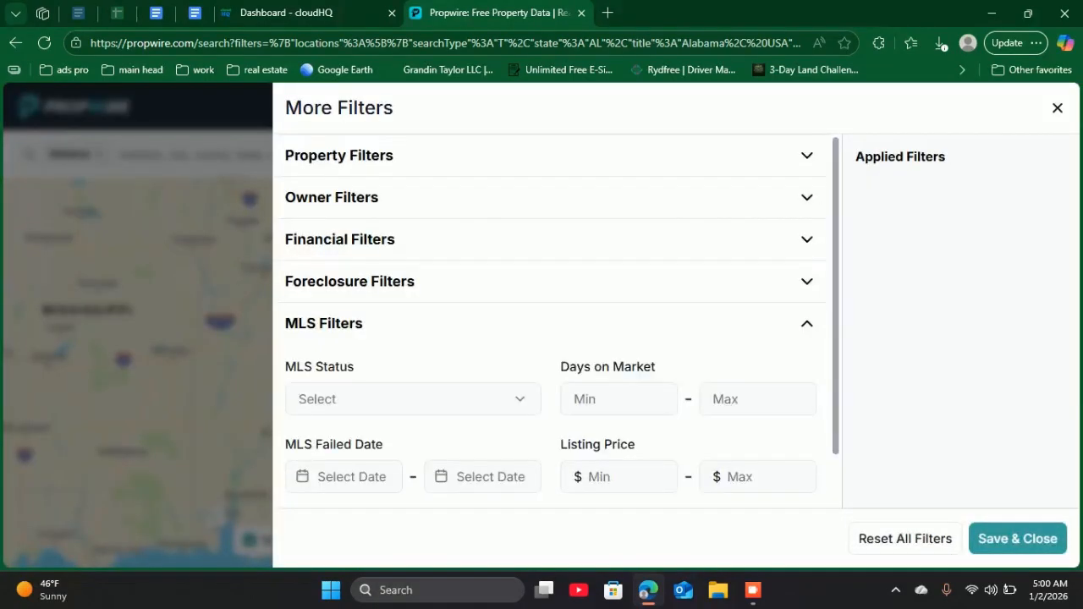
scroll(558, 321, "down", 2)
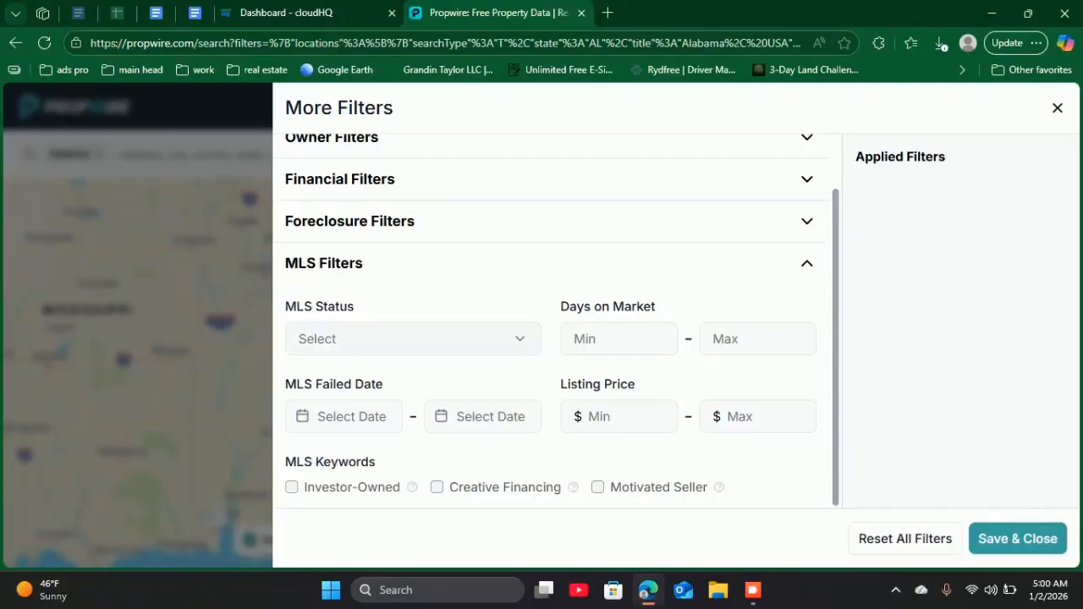
left_click(413, 339)
left_click(413, 384)
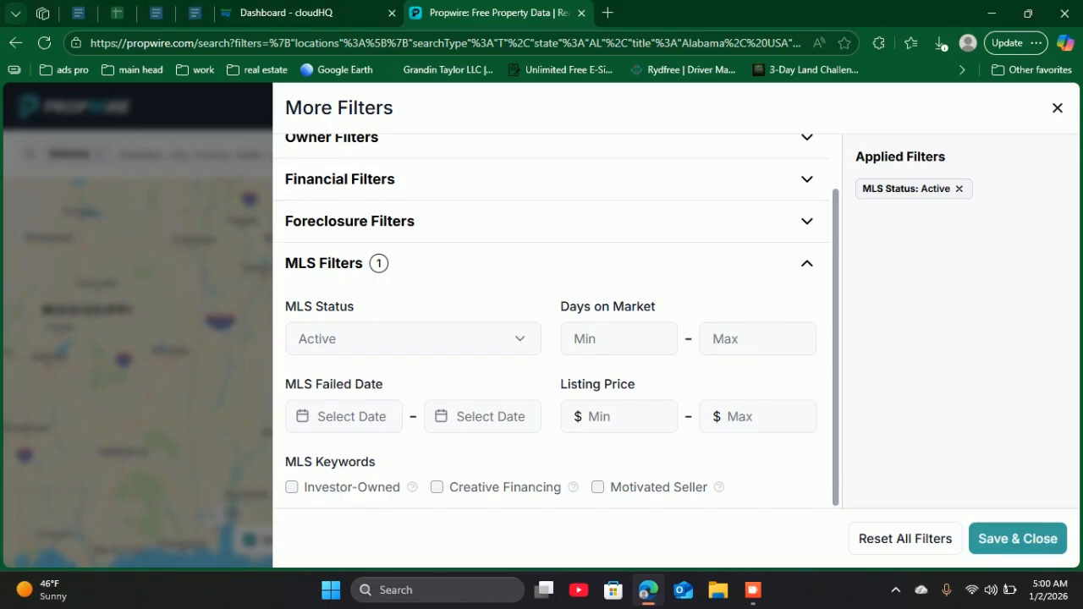
left_click(1016, 538)
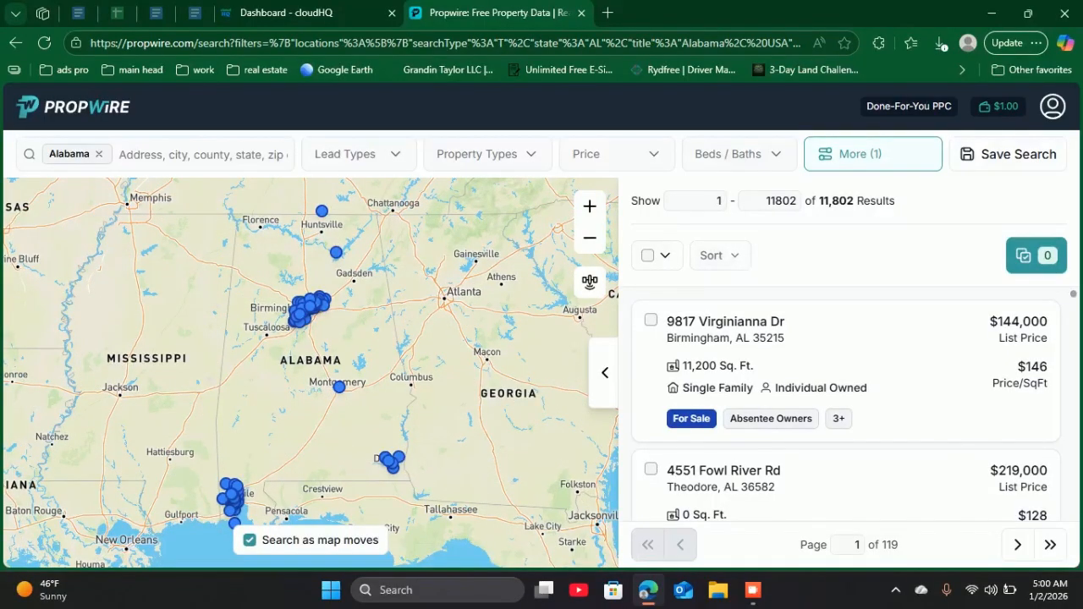
Look through the available lead types, from Abandoned Homes down to the MLS and equity categories.
left_click(356, 154)
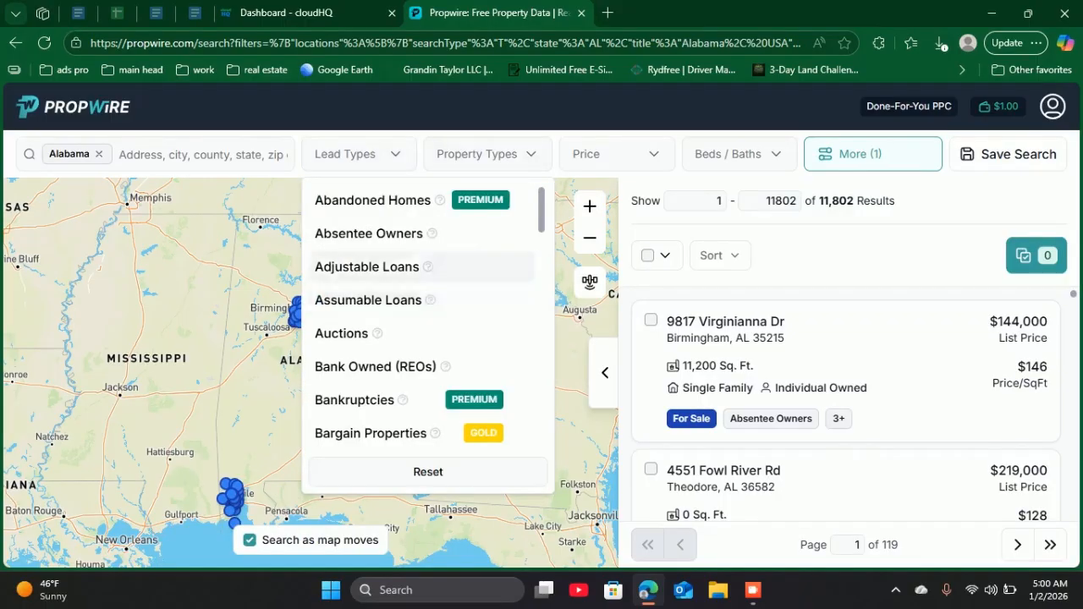
scroll(380, 281, "down", 3)
scroll(381, 281, "down", 6)
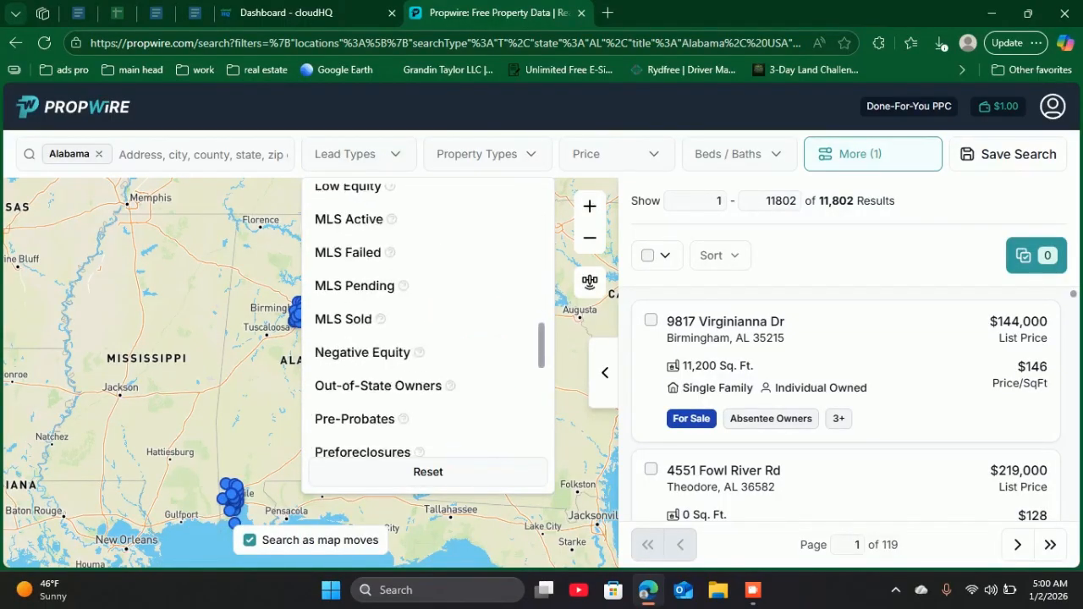
scroll(380, 296, "up", 2)
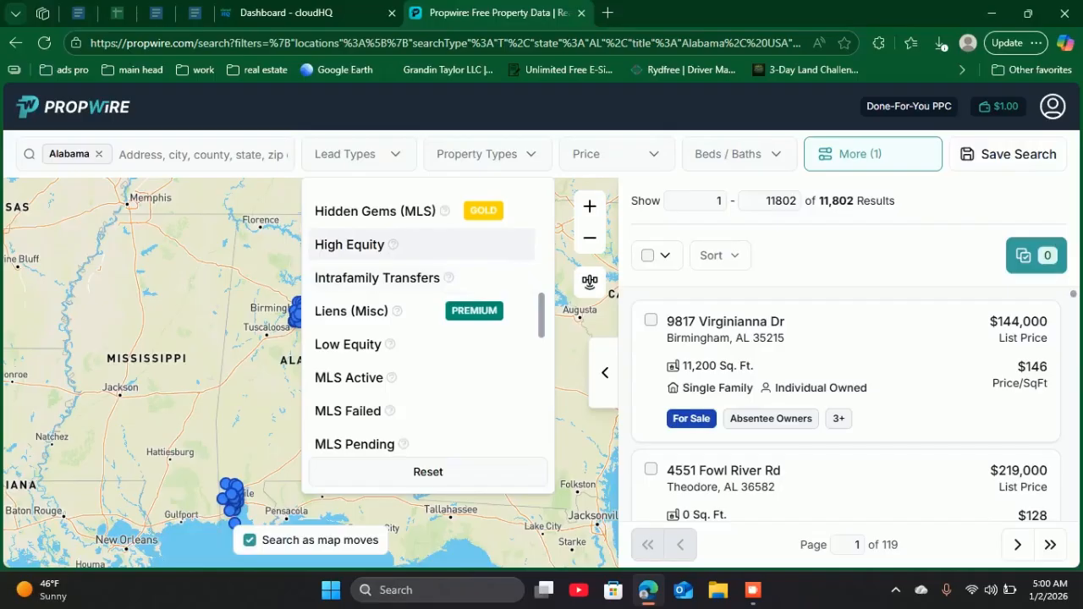
scroll(381, 253, "down", 2)
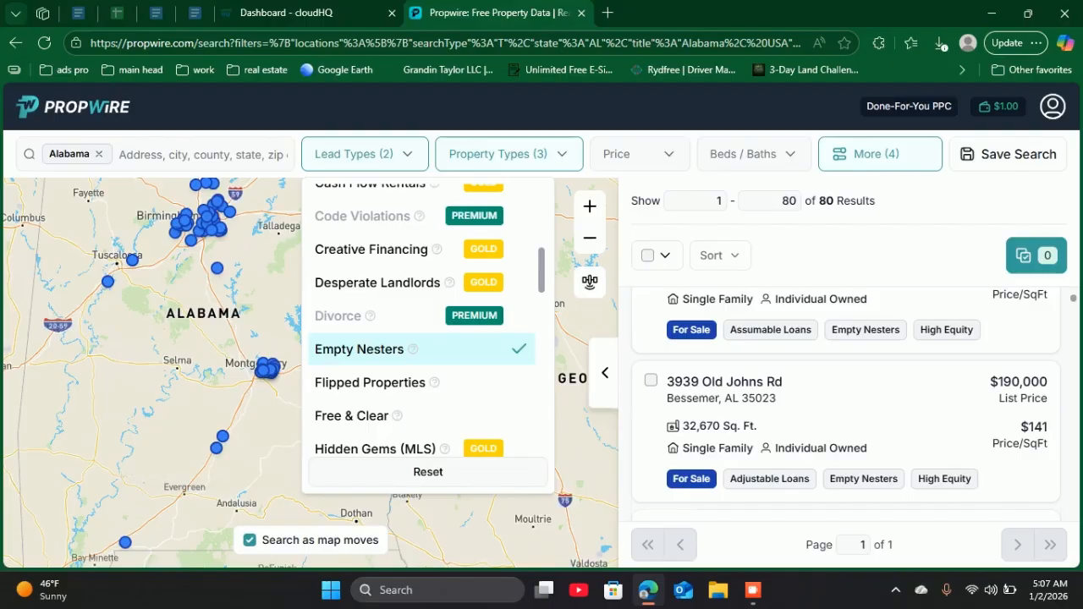
Look over the filtered Alabama property listings and their lead tags.
scroll(846, 356, "down", 2)
scroll(597, 452, "down", 2)
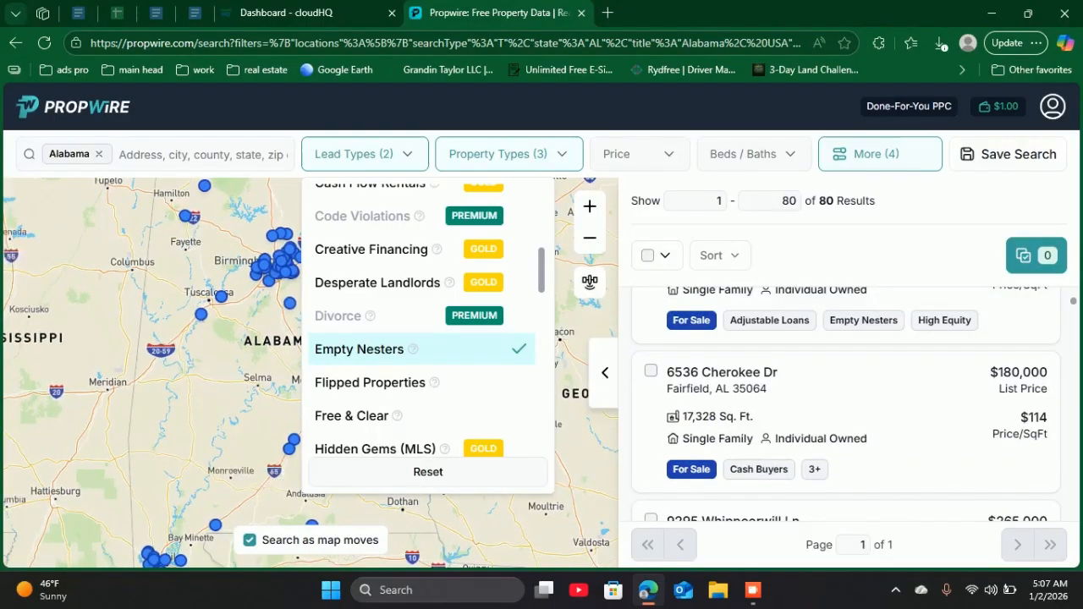
scroll(597, 453, "down", 3)
scroll(846, 398, "up", 4)
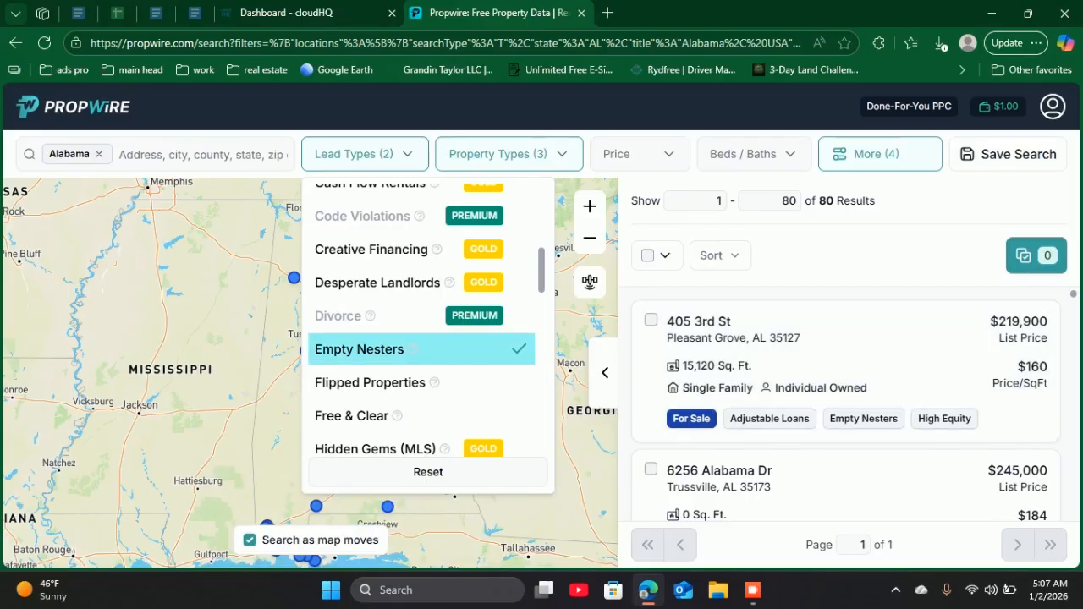
Read the description of the Empty Nesters lead type and review the lead types listed above it.
mouse_move(414, 349)
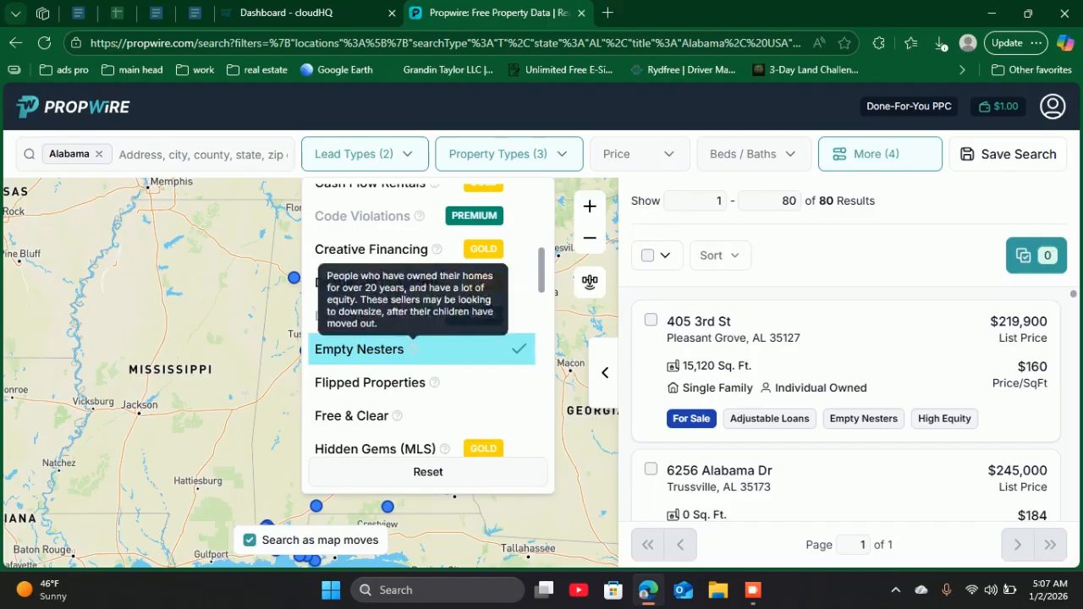
scroll(415, 351, "up", 1)
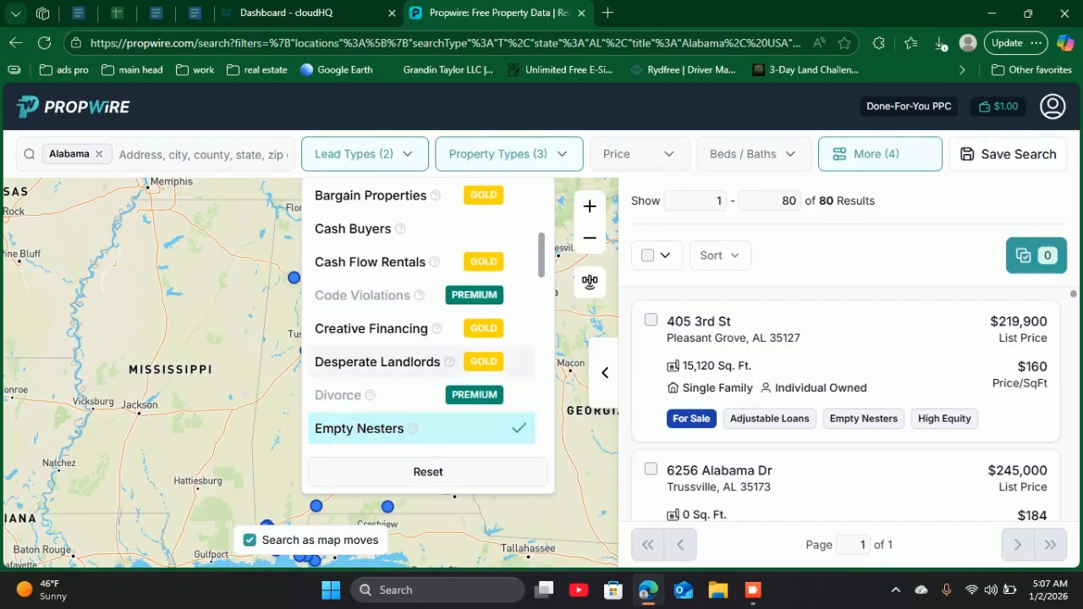
scroll(414, 365, "up", 3)
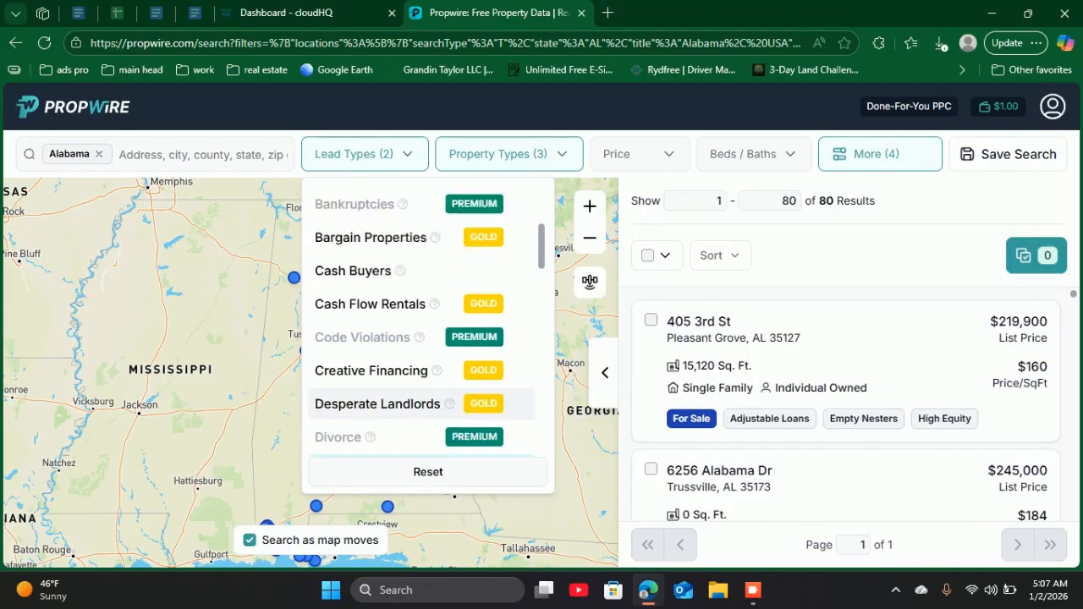
scroll(414, 366, "up", 2)
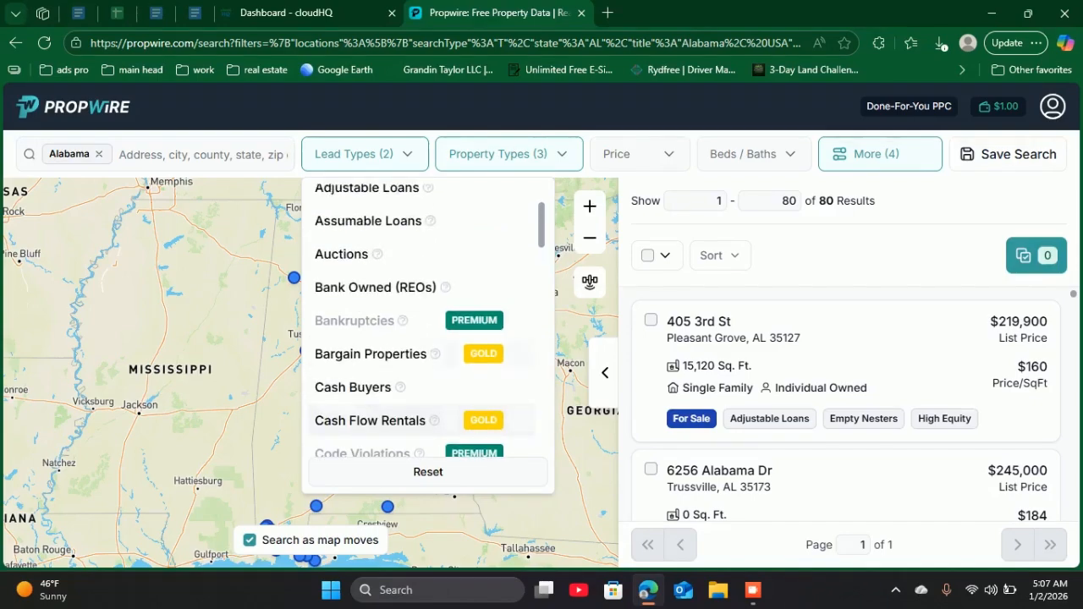
scroll(415, 365, "up", 2)
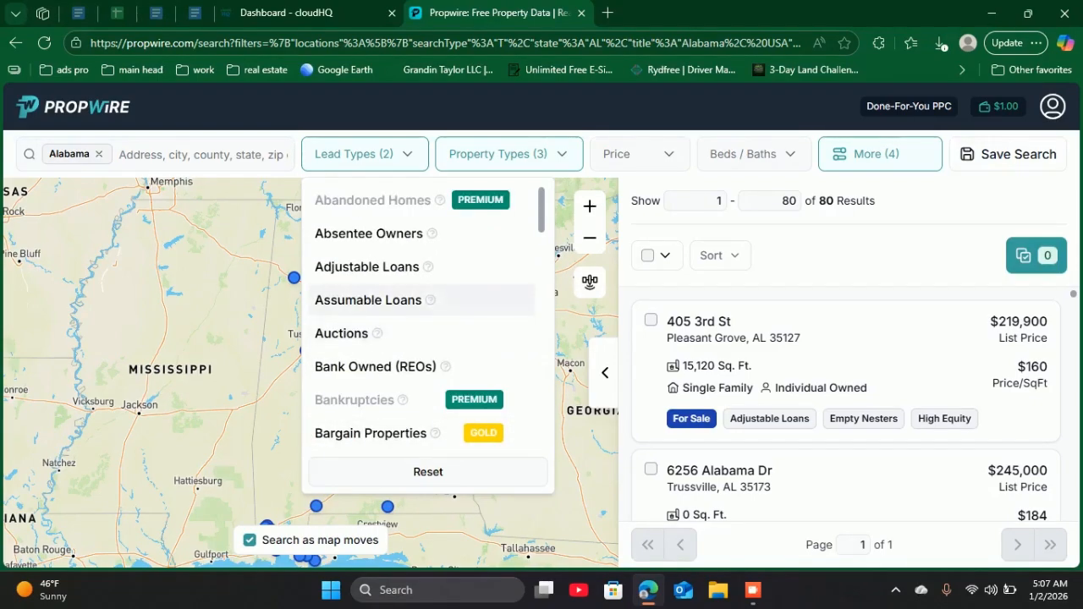
left_click(364, 154)
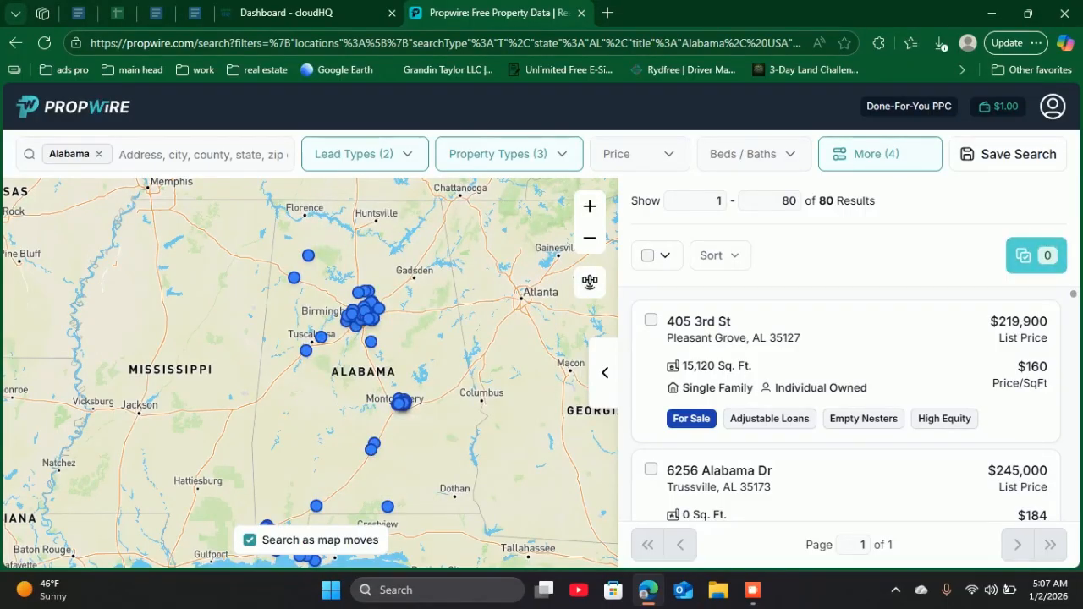
Select all properties in the filtered search results.
left_click(1035, 254)
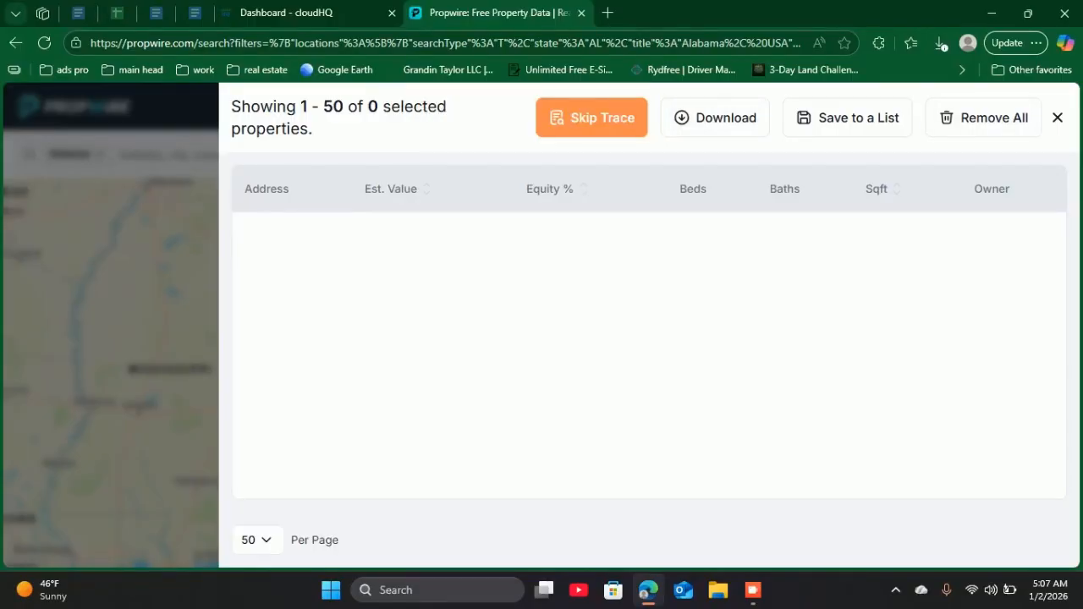
left_click(1056, 117)
left_click(658, 256)
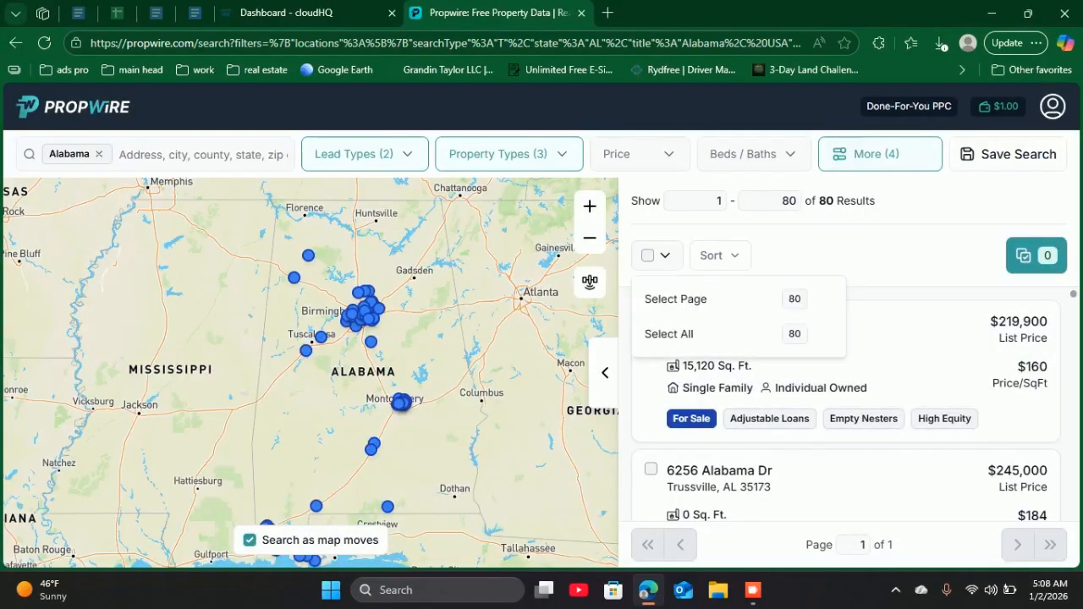
left_click(668, 334)
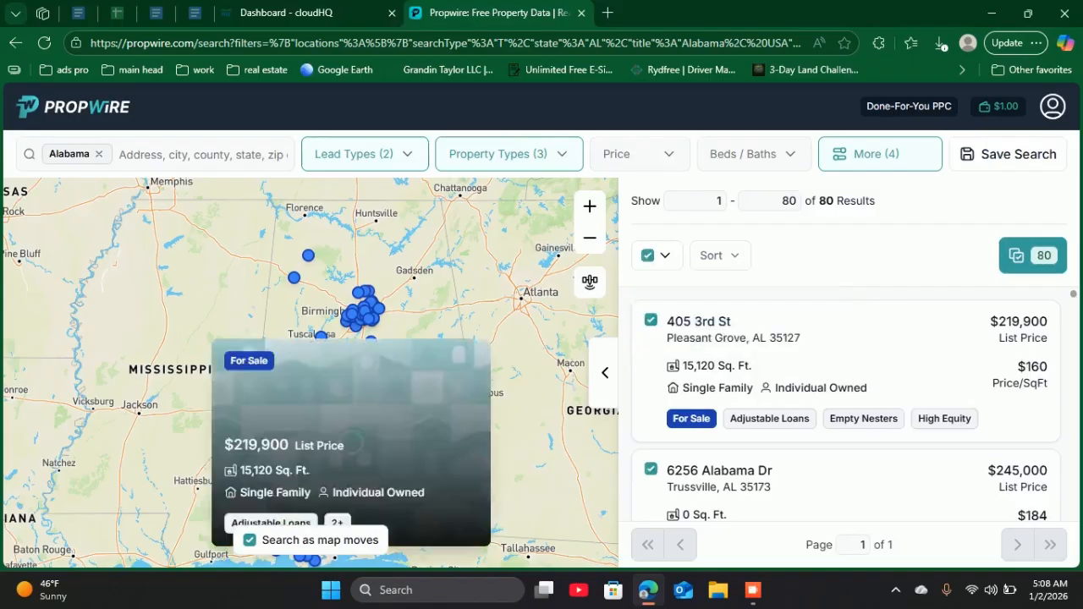
Request a download of the selected properties without skip tracing, including Property & Ownership Details and MLS Listing Details.
left_click(1032, 255)
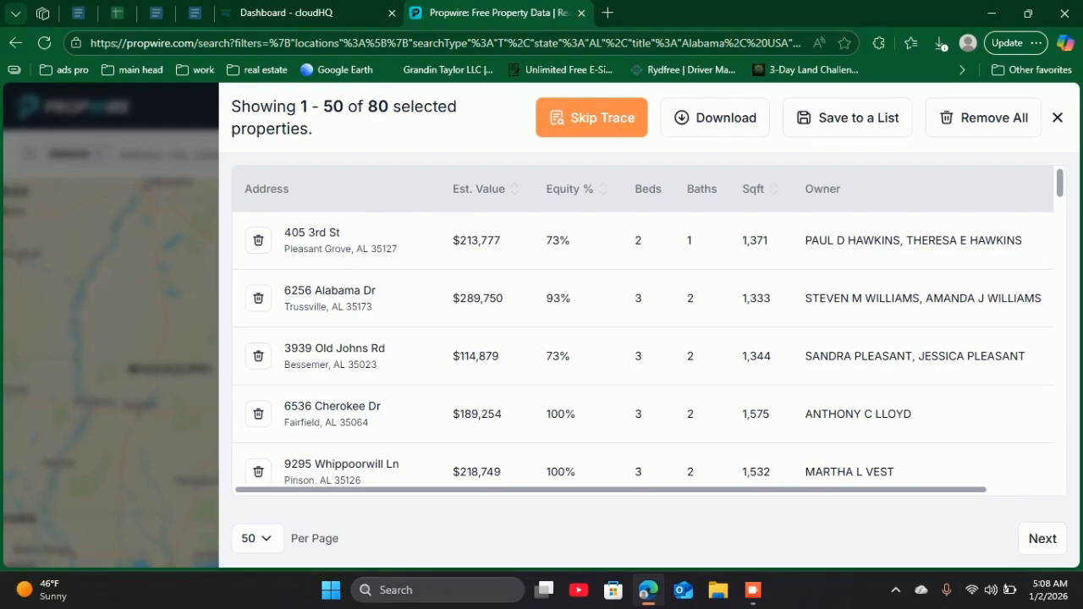
left_click(715, 117)
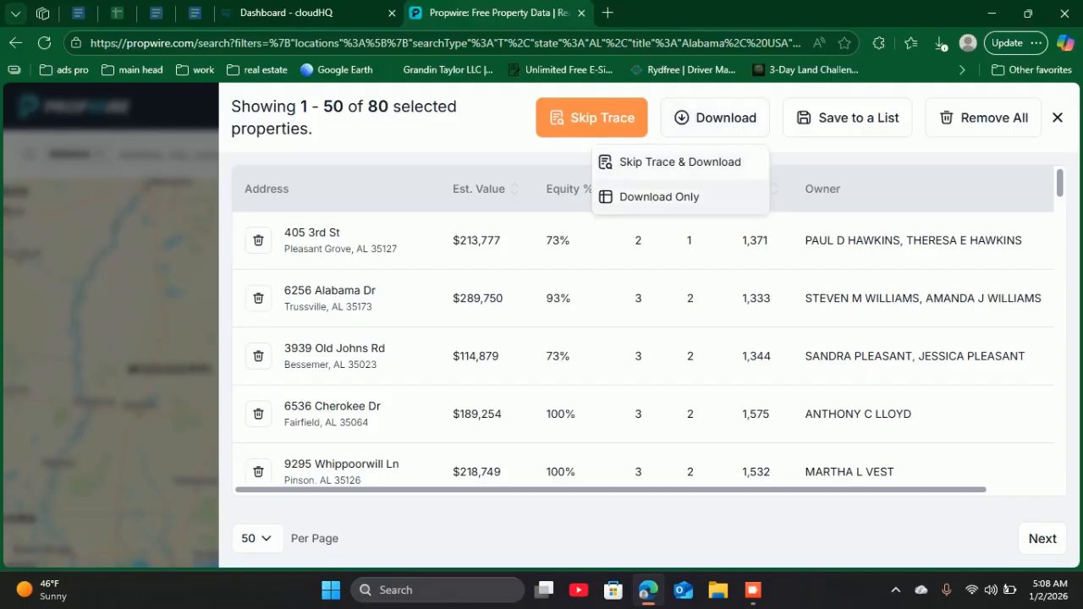
left_click(658, 197)
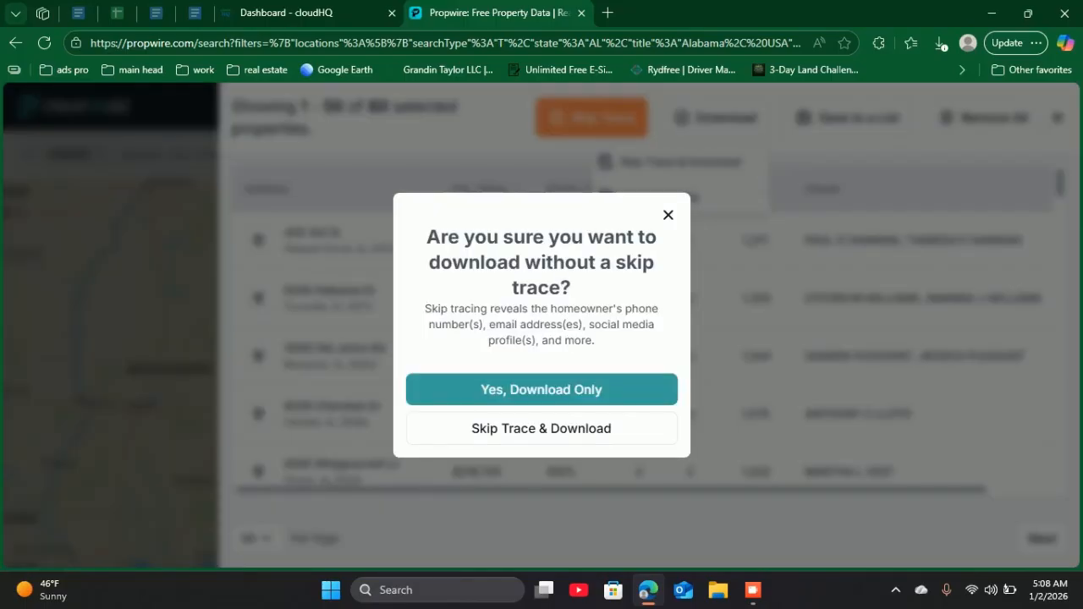
left_click(541, 389)
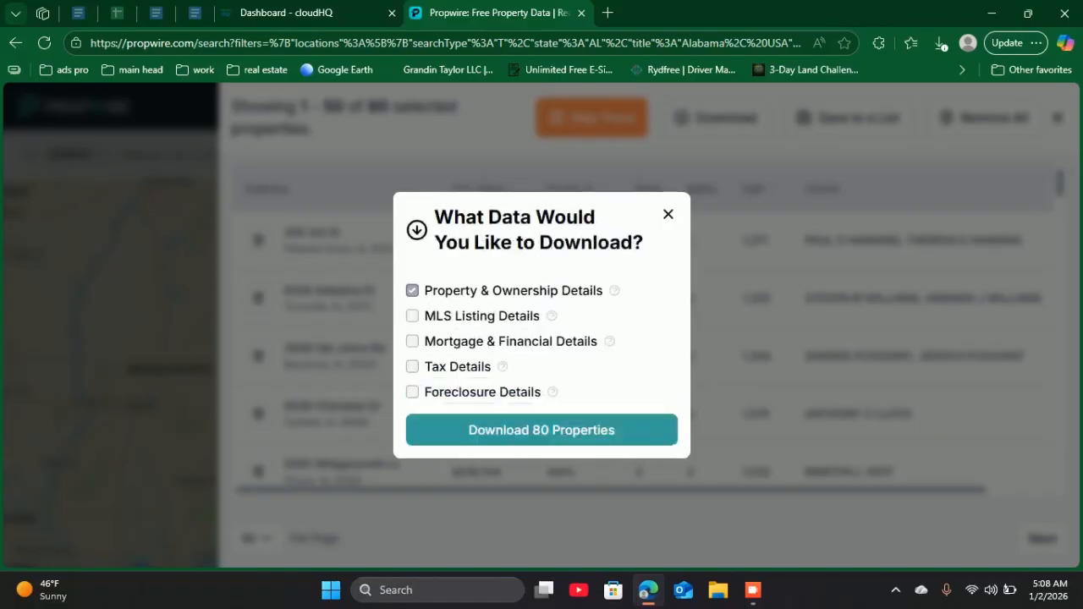
left_click(412, 315)
left_click(542, 429)
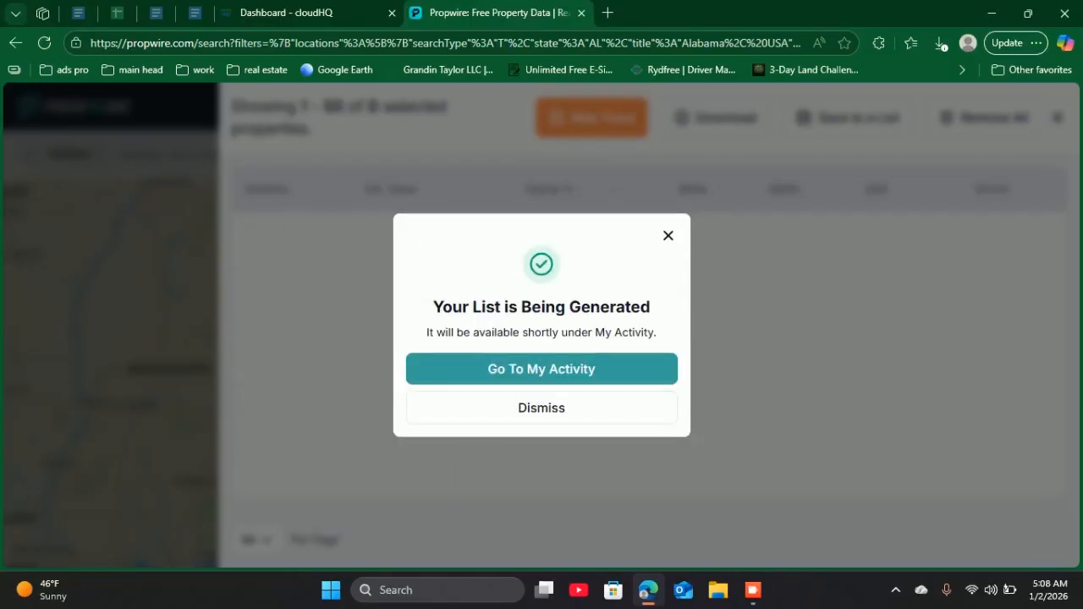
Go to My Activity and download the 80-property CSV list dated Jan 2, 2026.
left_click(541, 369)
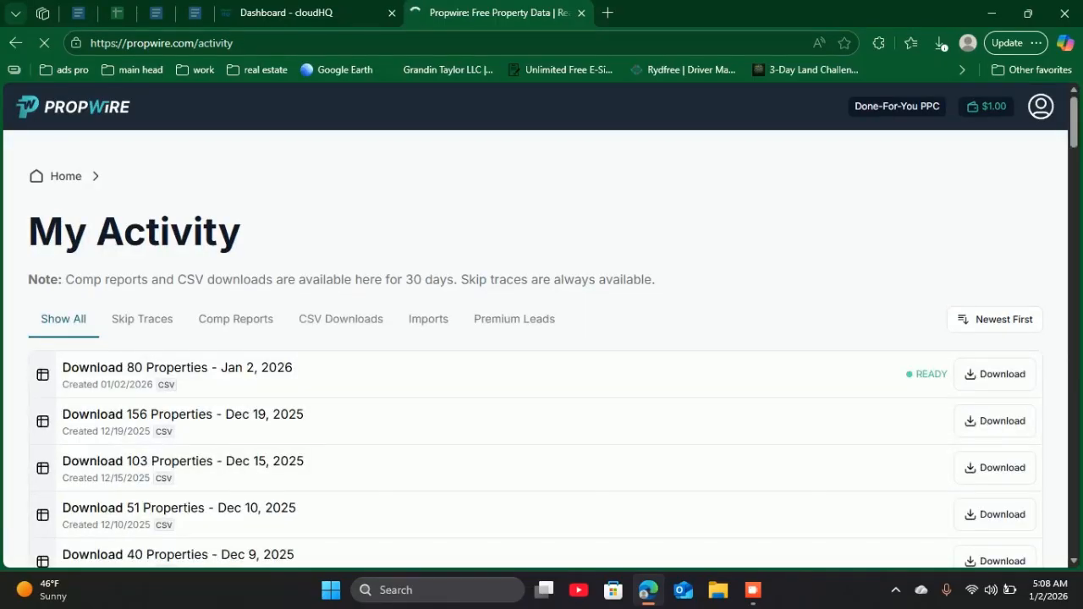
left_click(995, 374)
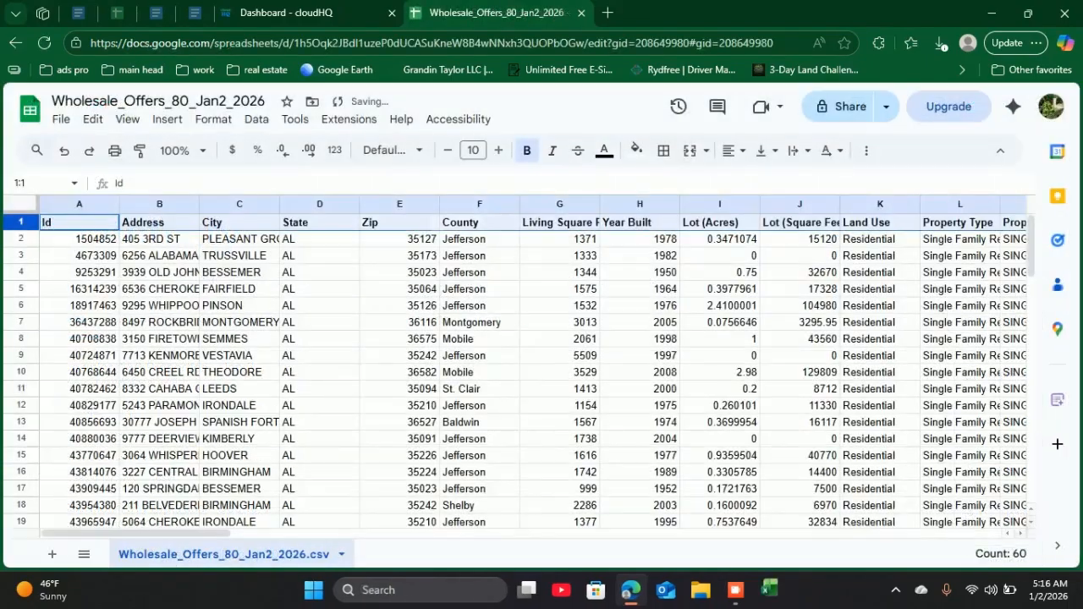
Close the Excel copy of Wholesale_Offers_80_Jan2_2026 and return to the Google Sheets version.
left_click(479, 355)
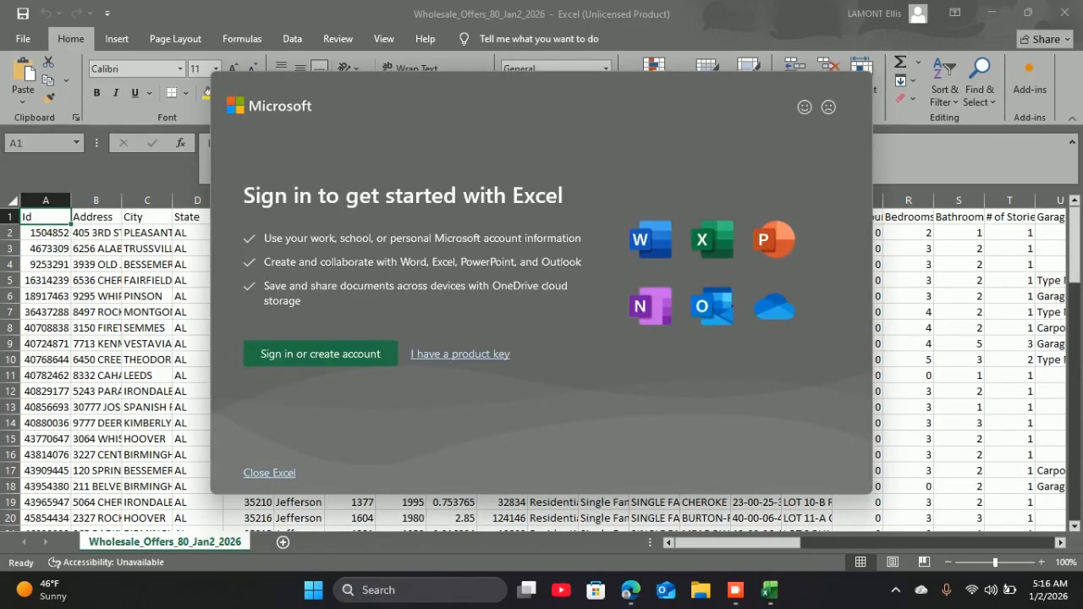
left_click(1064, 12)
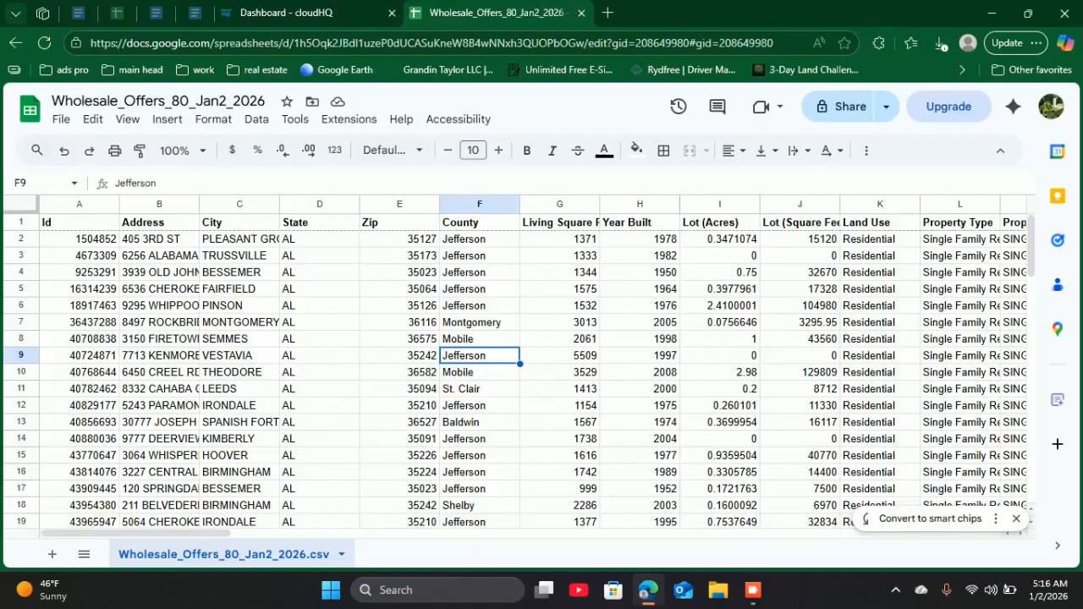
Clear the entire Id column in the Wholesale_Offers_80_Jan2_2026 sheet.
right_click(105, 204)
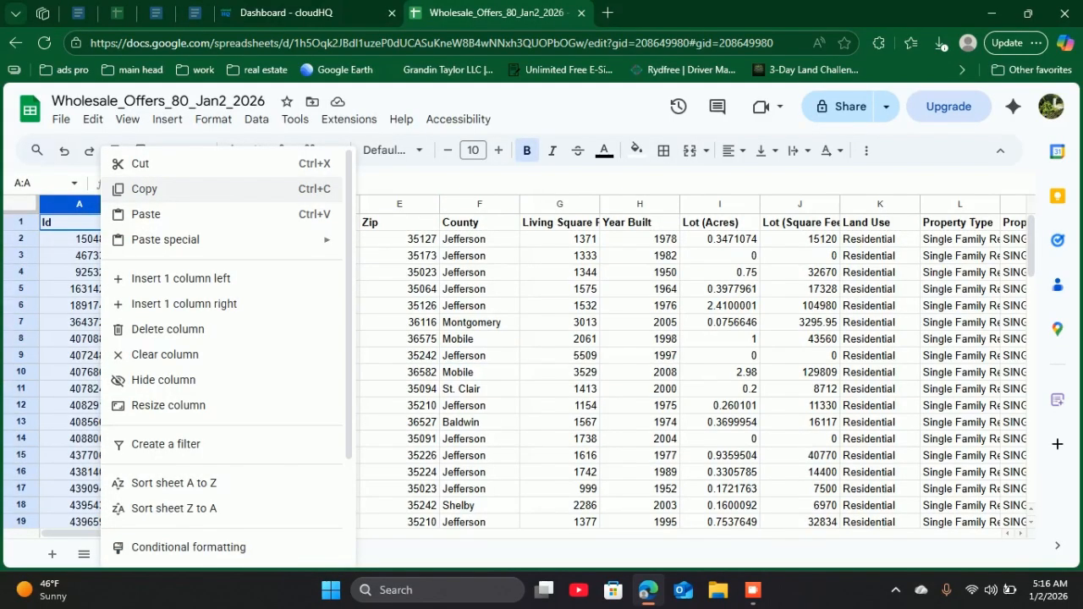
left_click(479, 288)
left_click(79, 204)
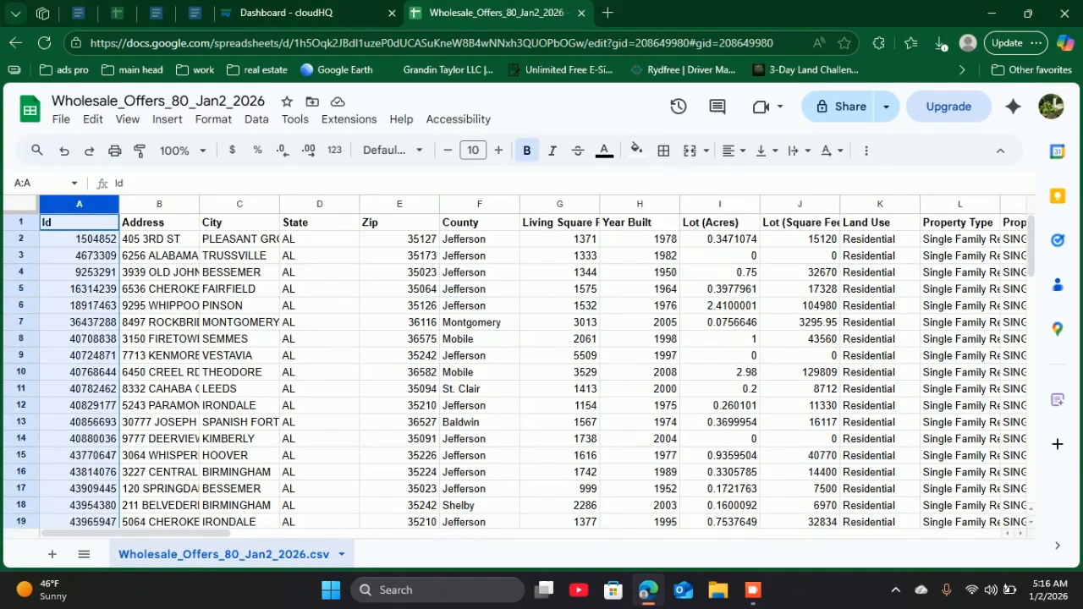
key("Delete")
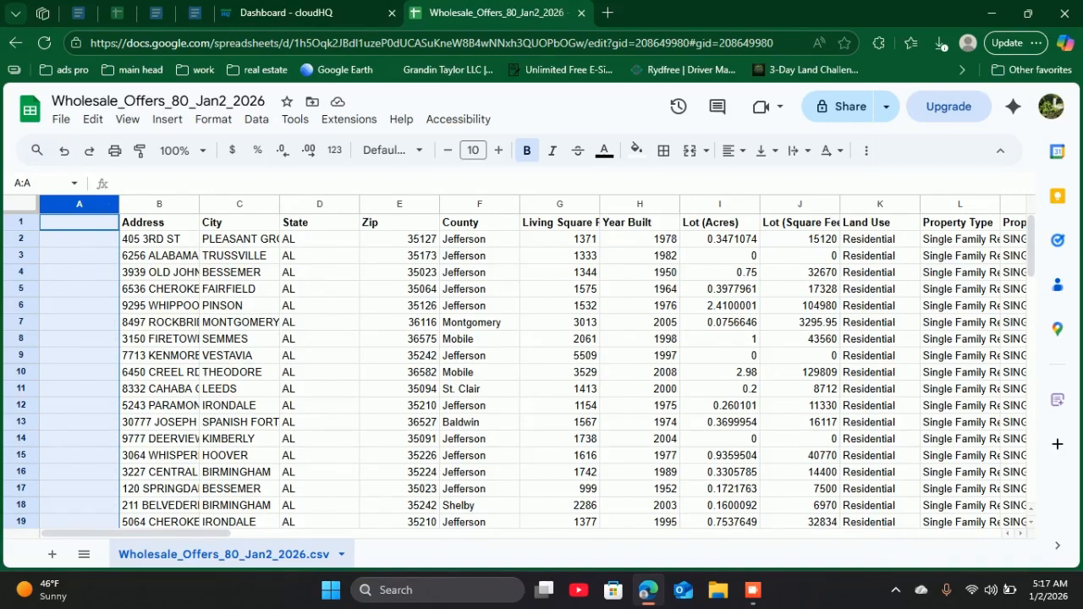
Clear the unneeded property detail columns beyond Zip, starting the selection at County.
left_click(406, 339)
left_click_drag(480, 204, 1053, 285)
left_click_drag(1015, 204, 677, 204)
key("Delete")
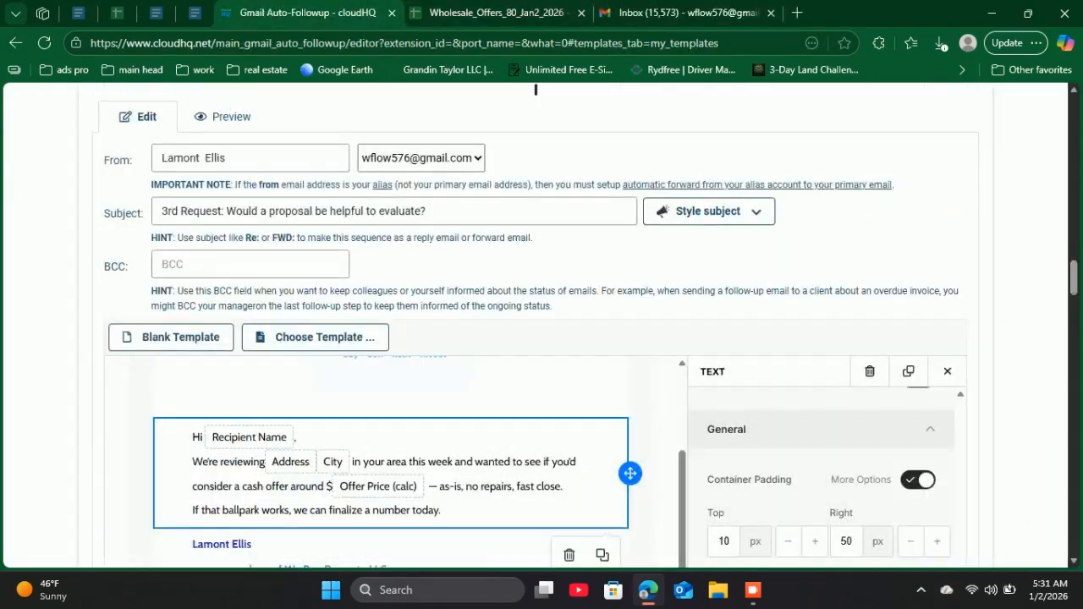
In the cloudHQ Gmail Auto-Followup editor, set the Step 3 and Step 4 email subjects to "i wanted to place an offer on your listing".
key("ctrl+a")
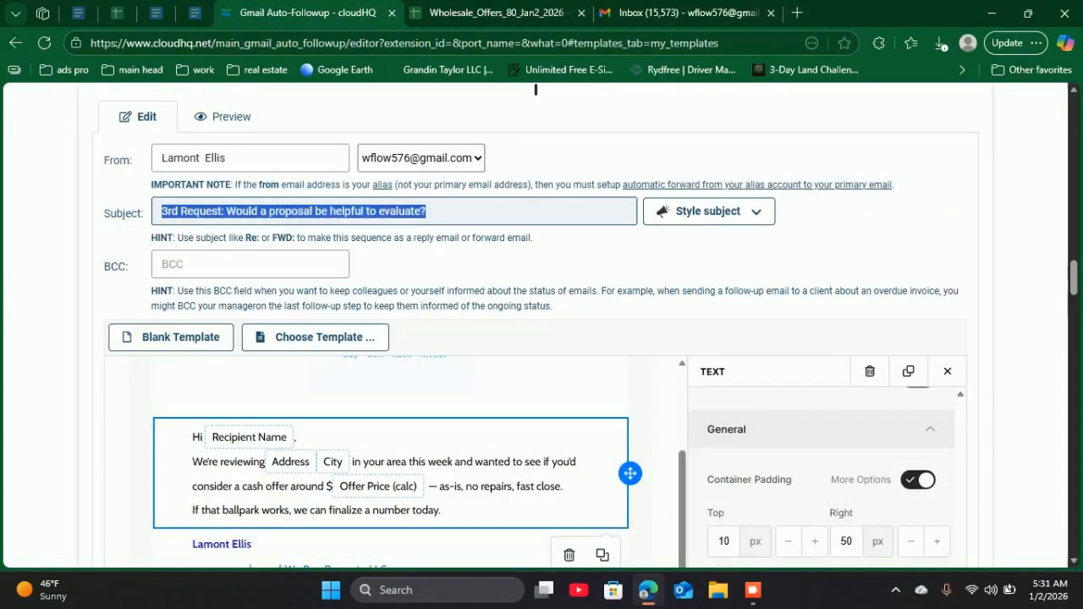
type("i wanted to place an offer on your listing")
scroll(389, 237, "down", 10)
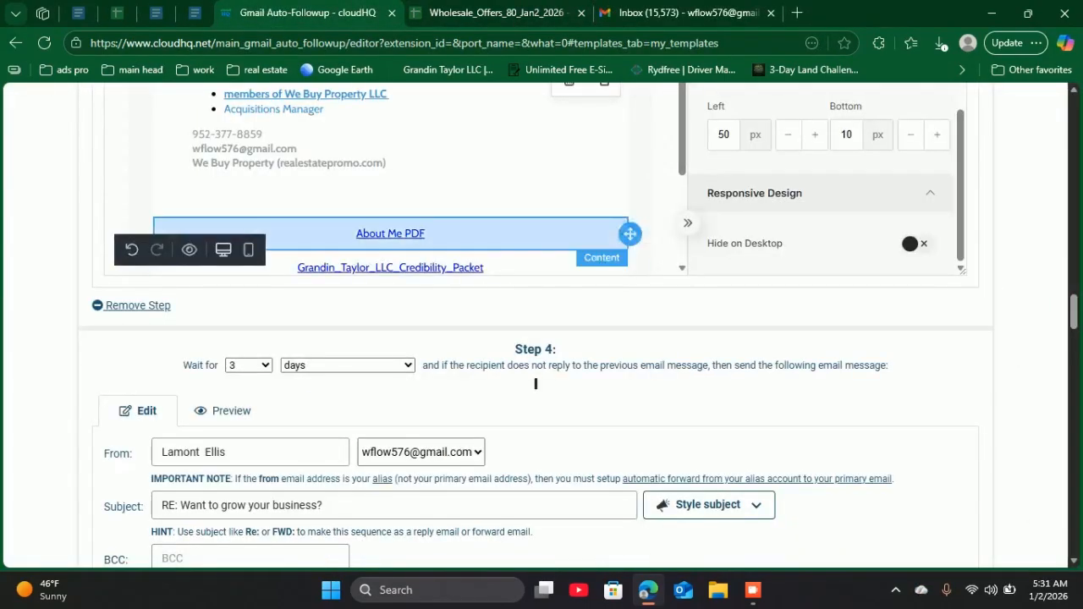
left_click(390, 268)
key("ctrl+a")
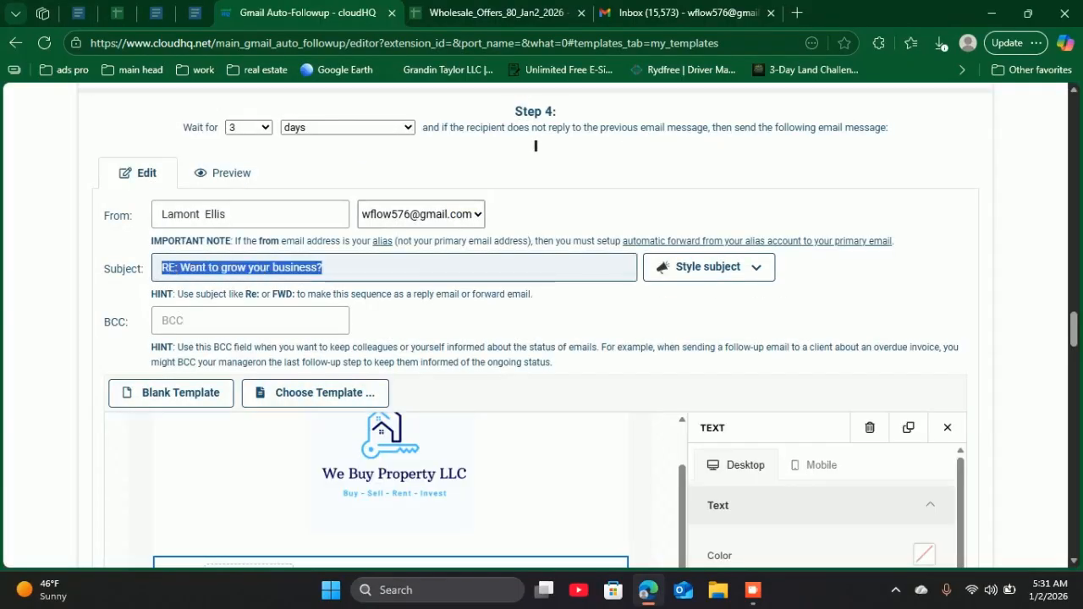
type("i wanted to place an offer on your listing")
Set the Step 5 email subject to "an offer on your listing".
scroll(541, 339, "down", 15)
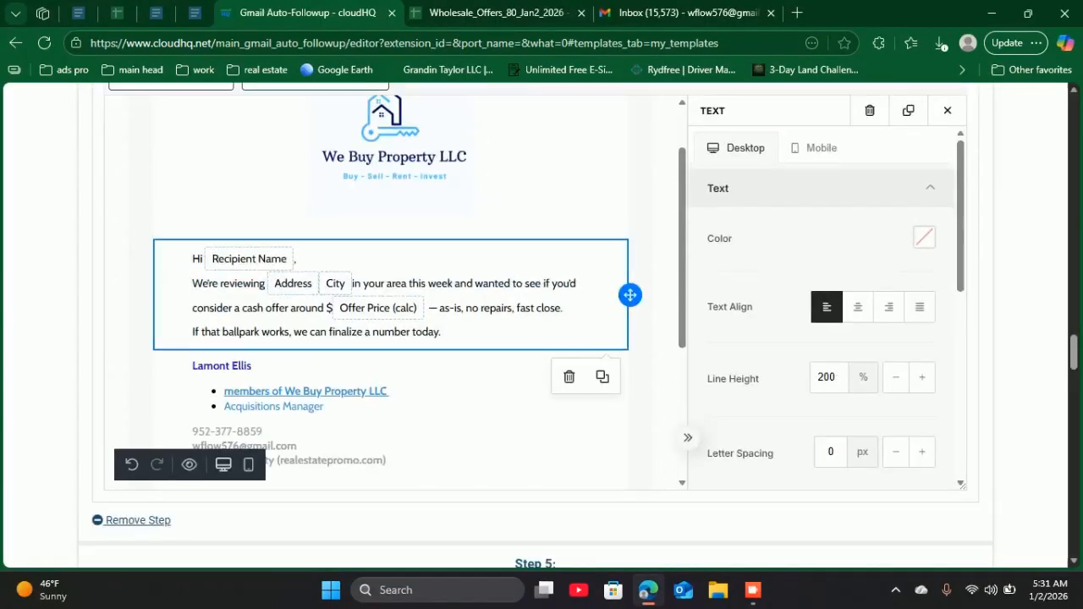
left_click_drag(325, 323, 159, 323)
type("i wanted to place an offer on your listing")
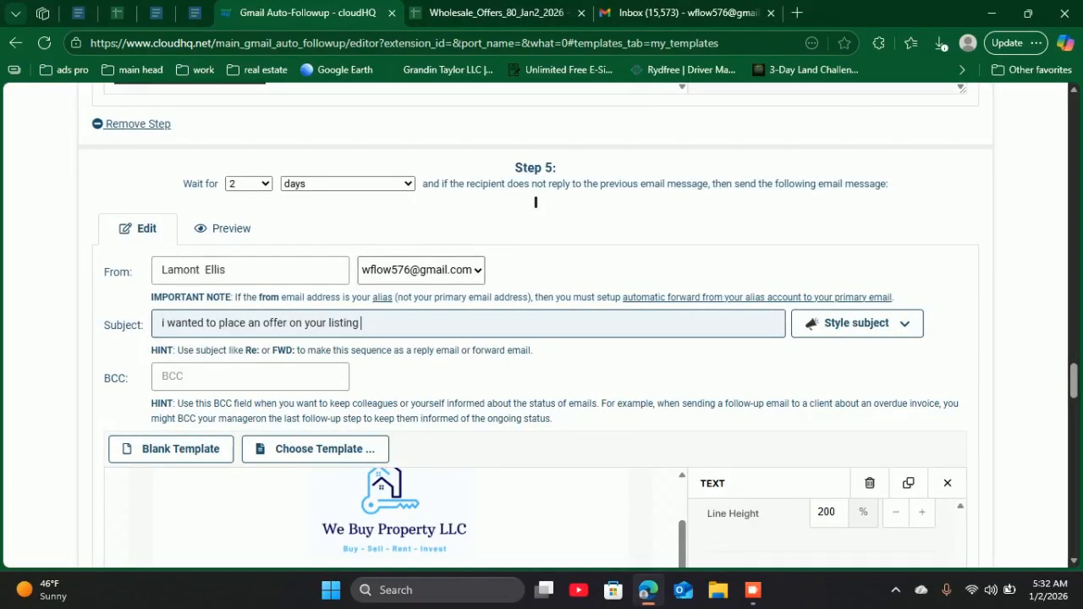
left_click_drag(260, 323, 161, 323)
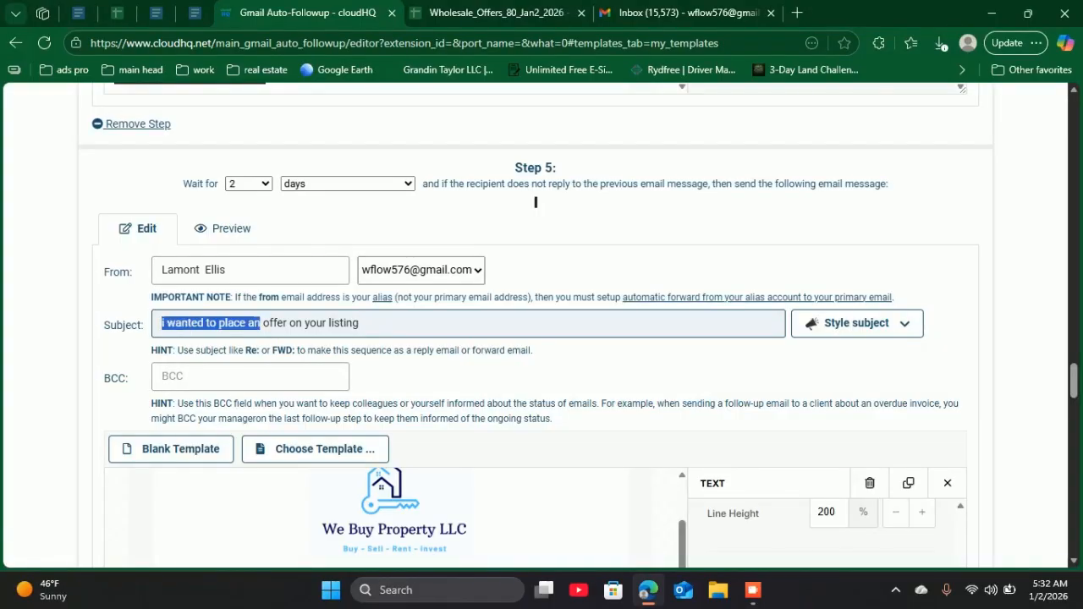
key("BackSpace")
type("an")
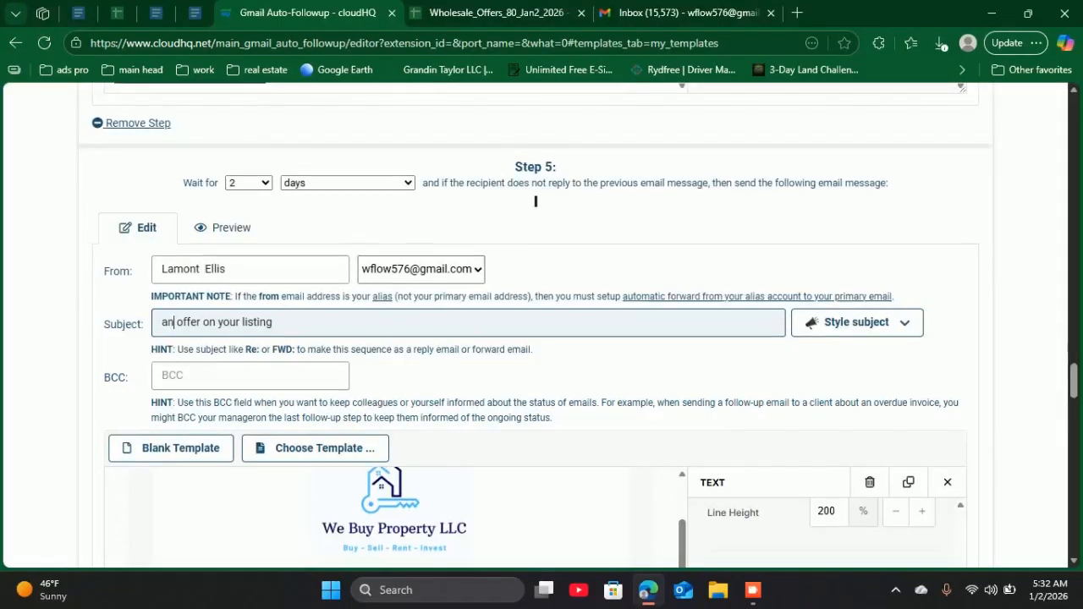
Copy the Step 5 subject "an offer on your listing" and paste it over the Step 6 email subject.
scroll(534, 338, "down", 3)
scroll(535, 178, "down", 7)
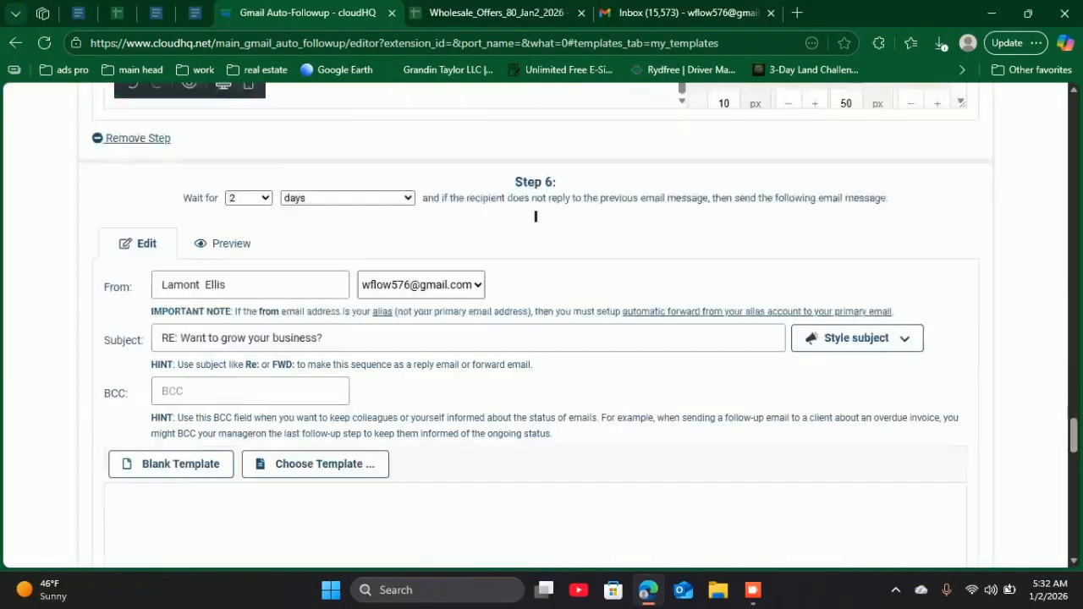
scroll(534, 178, "down", 3)
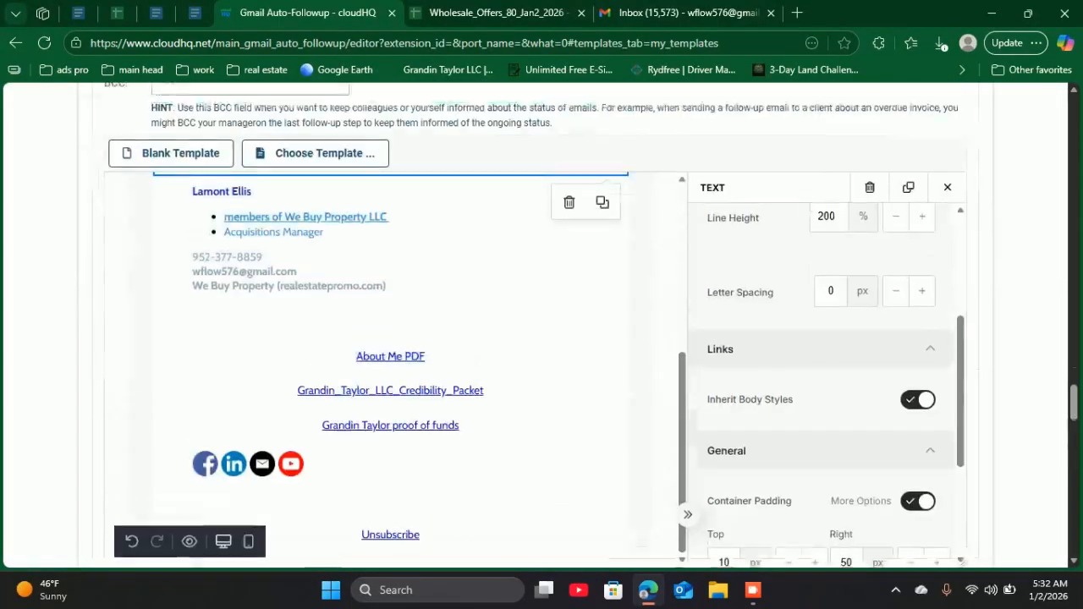
scroll(534, 178, "up", 10)
key("ctrl+a")
key("ctrl+c")
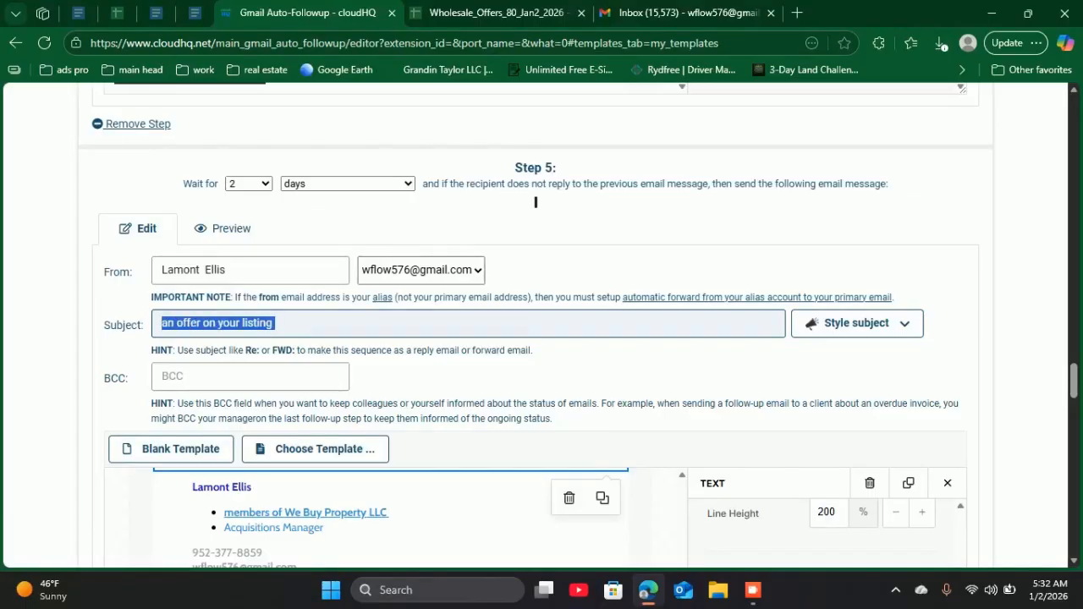
right_click(189, 322)
left_click(221, 87)
scroll(222, 229, "down", 10)
left_click_drag(328, 221, 164, 221)
right_click(175, 221)
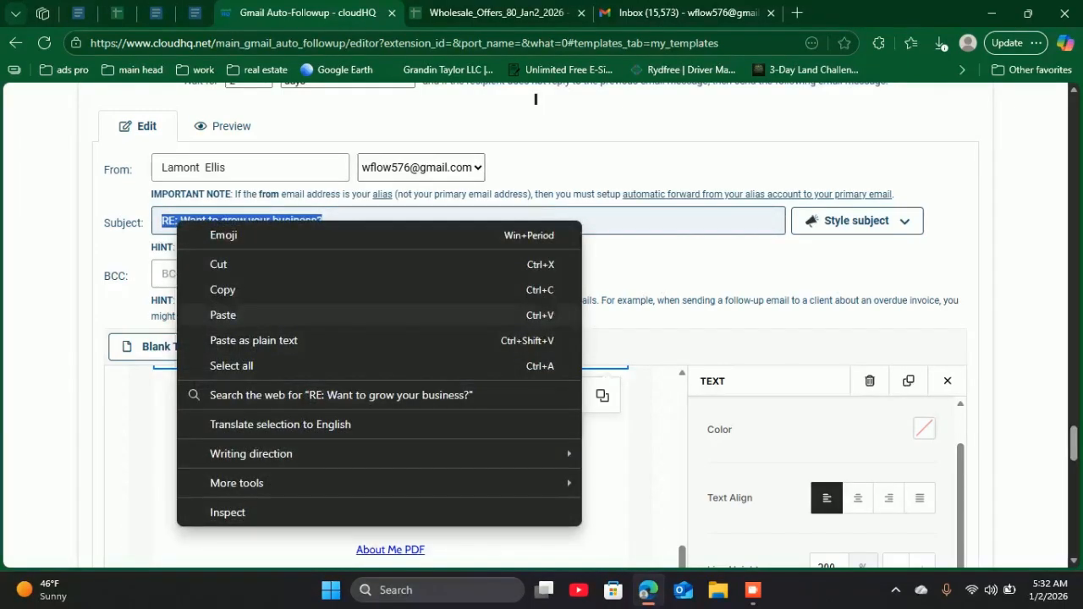
left_click(222, 315)
Review the subject lines of the follow-up sequence from Step 6 back up to Step 1.
scroll(222, 314, "down", 10)
scroll(222, 315, "up", 13)
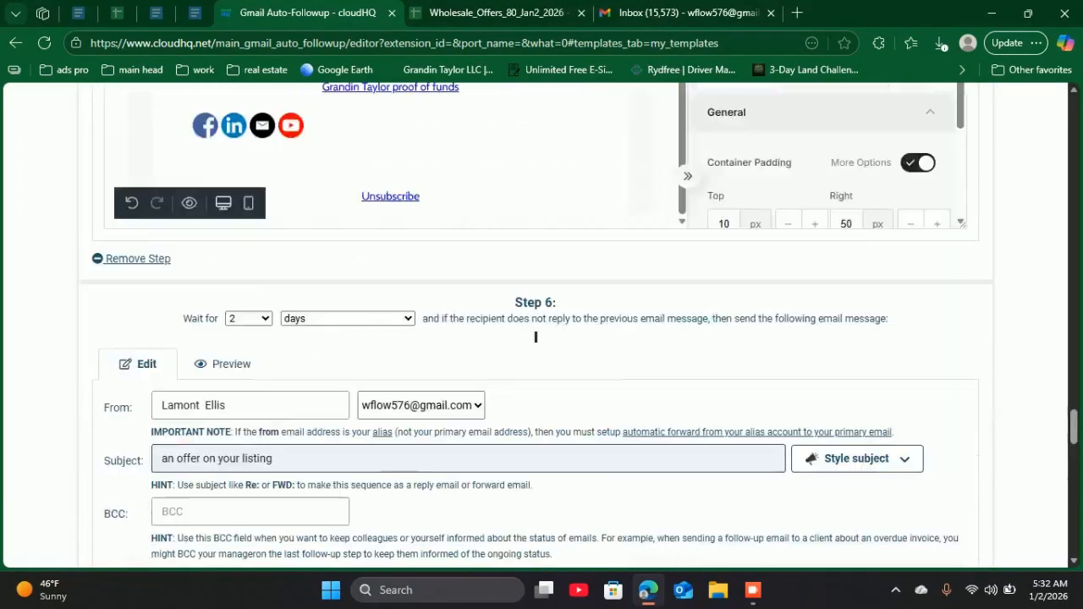
scroll(535, 336, "down", 6)
scroll(536, 168, "up", 20)
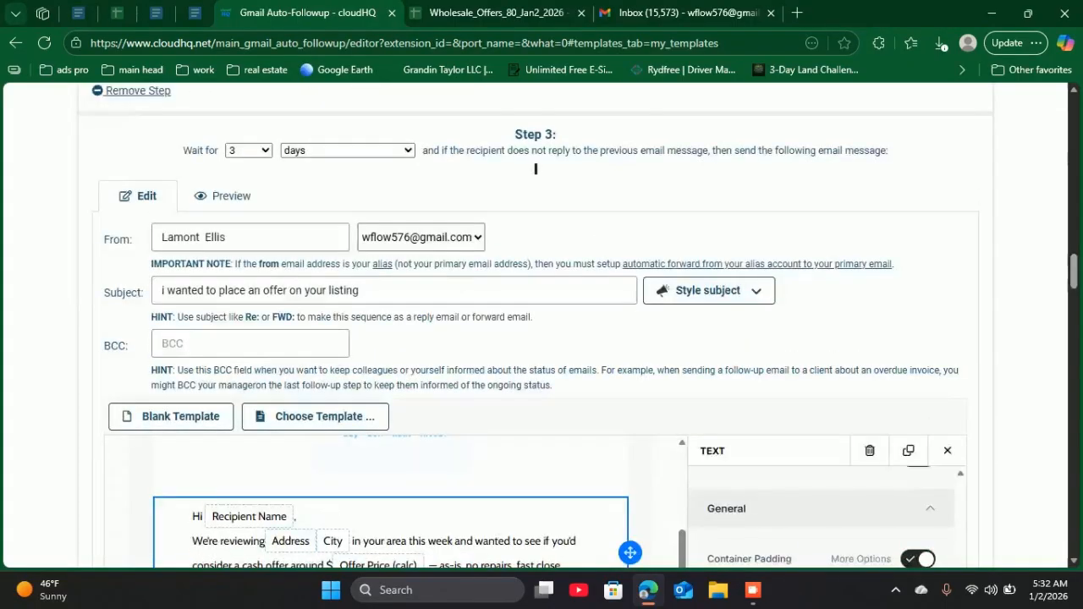
scroll(535, 168, "down", 4)
scroll(535, 330, "up", 15)
scroll(536, 330, "down", 6)
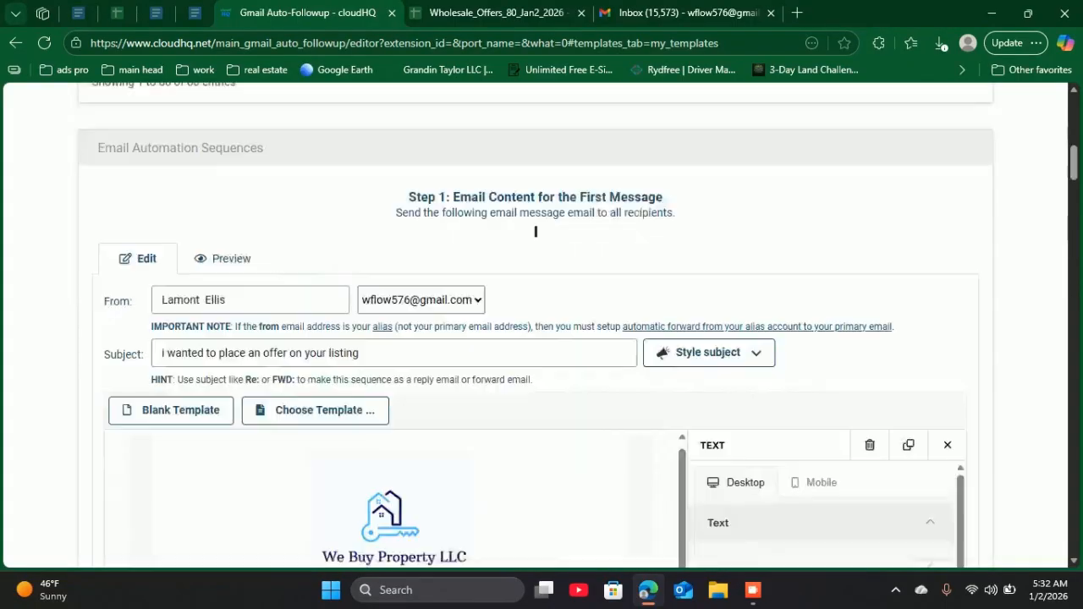
scroll(534, 509, "up", 2)
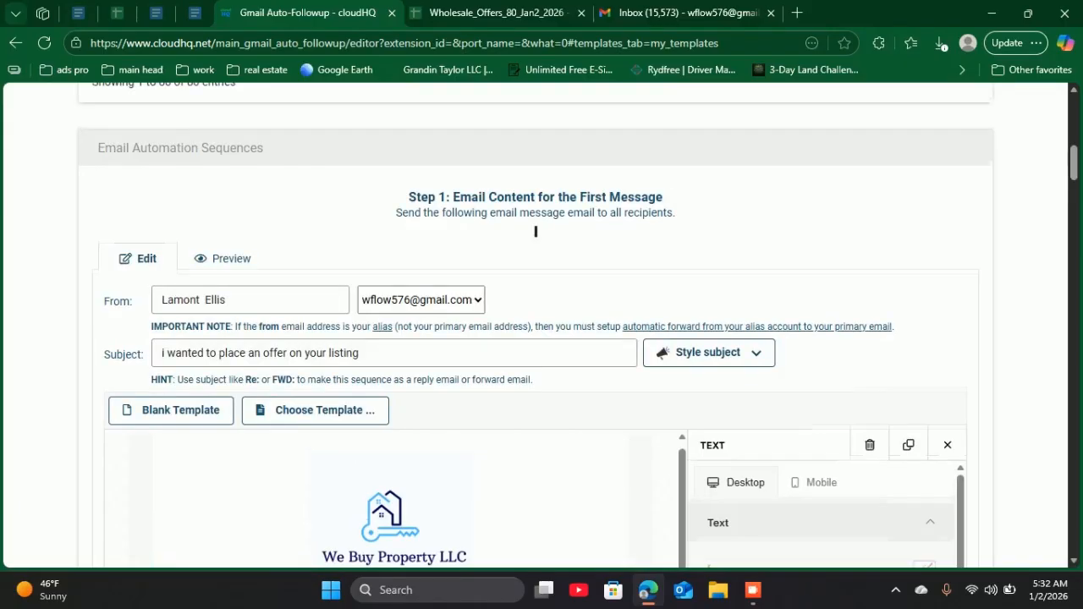
Set the wait before the Step 2 email to 30 minutes, using the minutes testing unit.
scroll(535, 509, "down", 5)
scroll(536, 510, "down", 3)
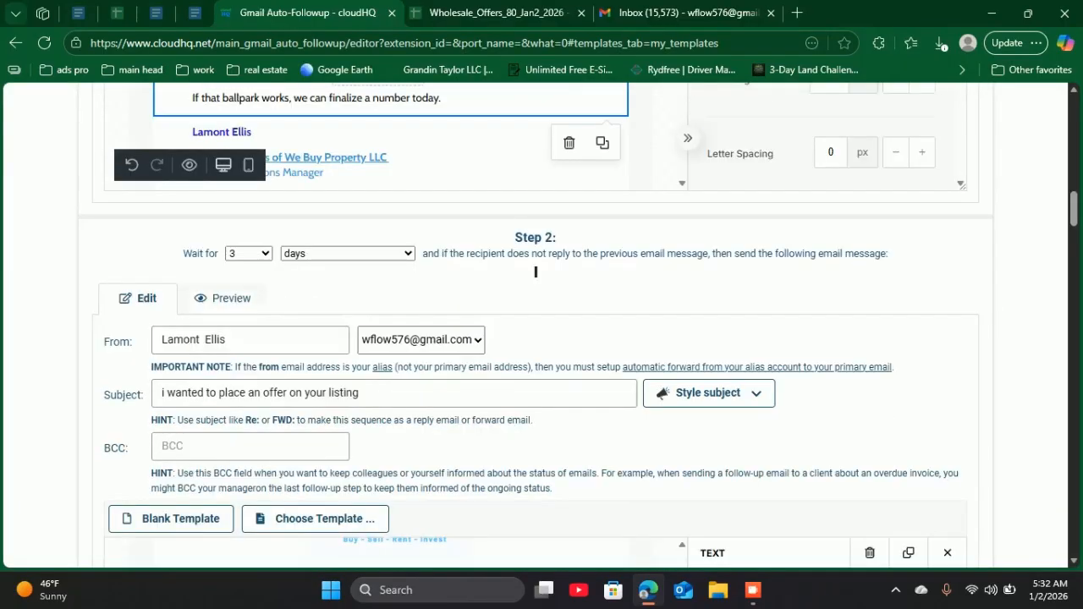
left_click(248, 254)
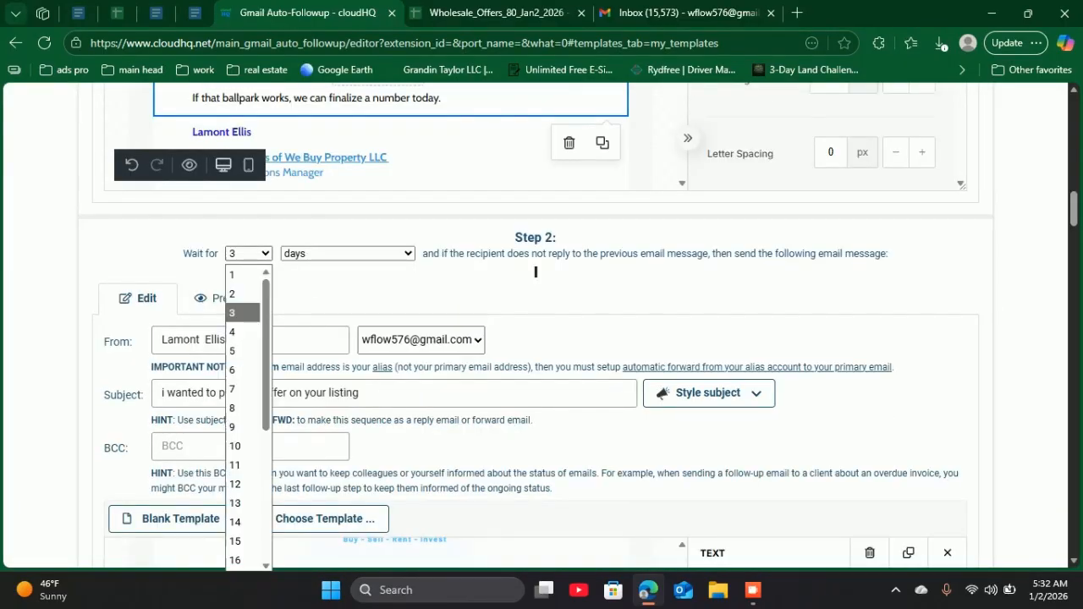
left_click(248, 254)
left_click(348, 253)
left_click(385, 293)
left_click(248, 254)
scroll(243, 414, "down", 3)
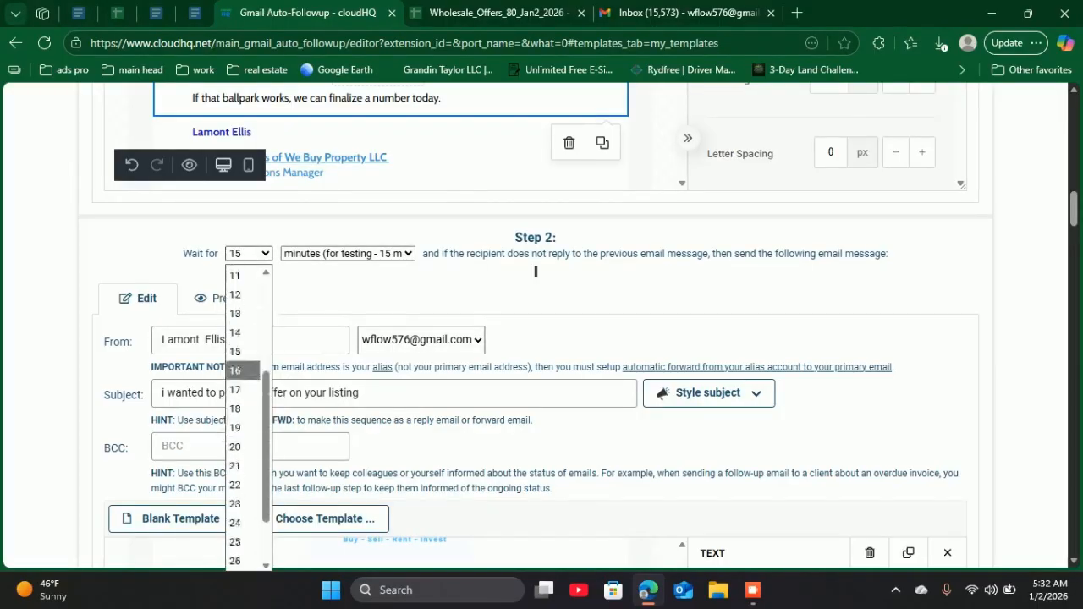
left_click(536, 272)
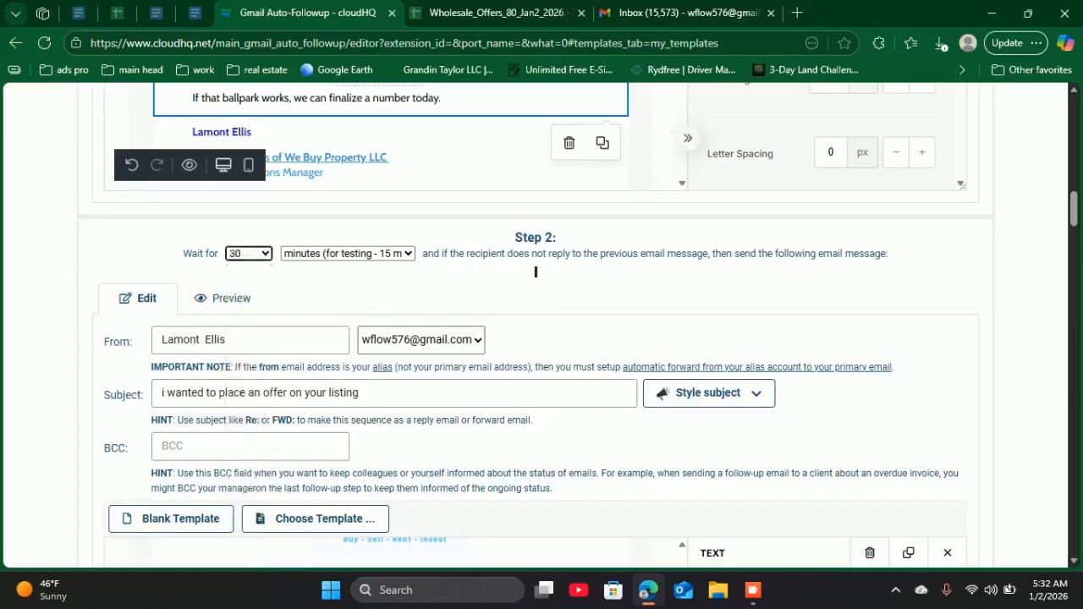
Set the wait before the Step 3 email to 1 day.
scroll(536, 271, "down", 5)
scroll(389, 338, "up", 8)
scroll(535, 271, "up", 3)
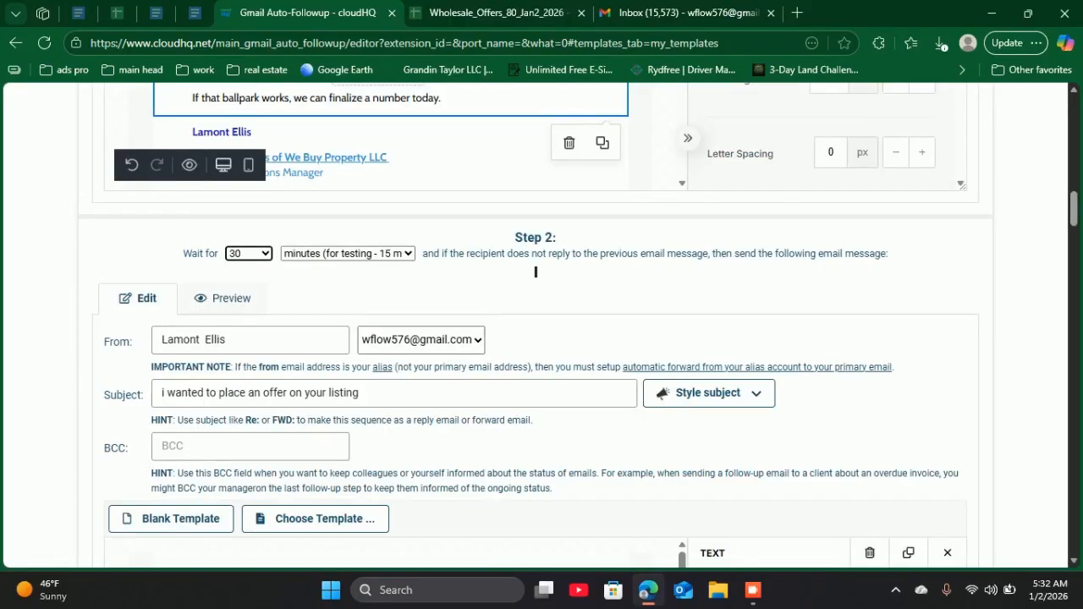
scroll(536, 271, "down", 10)
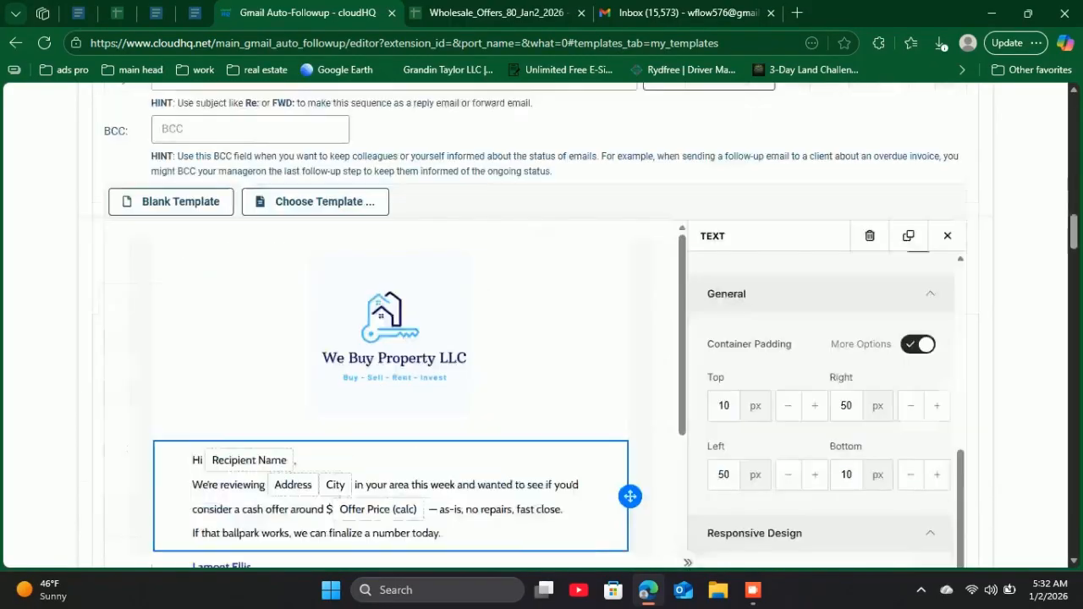
left_click(249, 150)
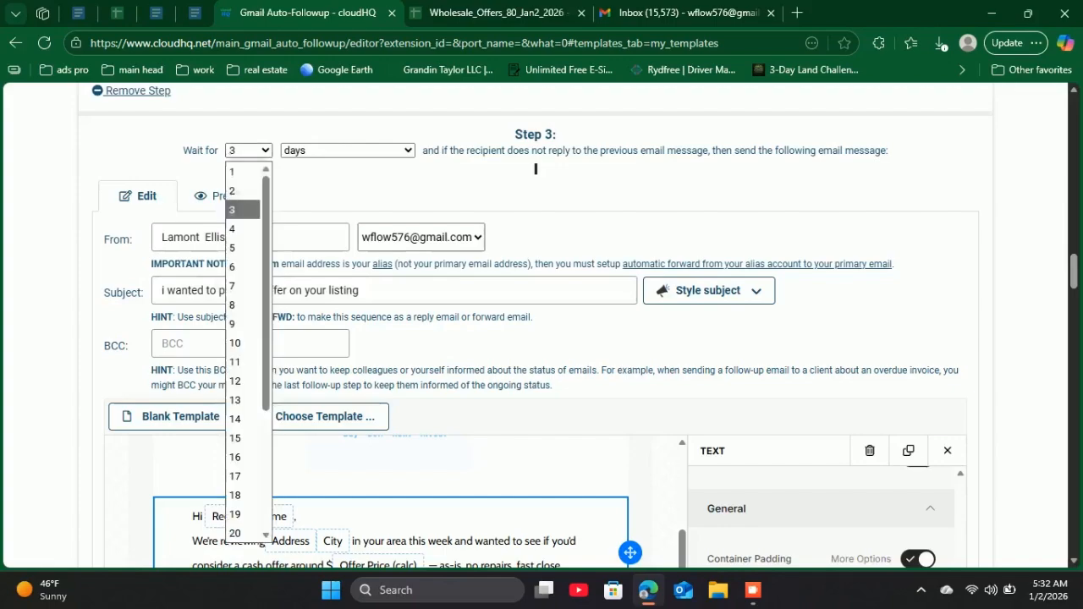
left_click(241, 170)
Set the wait before the Step 4 email to 30 minutes, using the minutes testing unit.
scroll(535, 169, "down", 10)
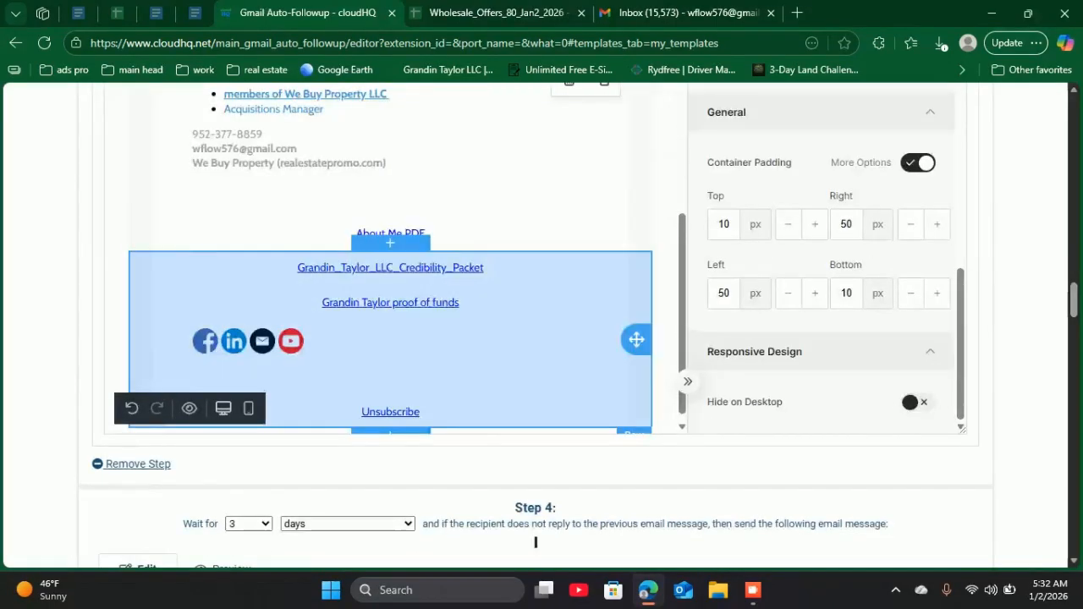
left_click(348, 206)
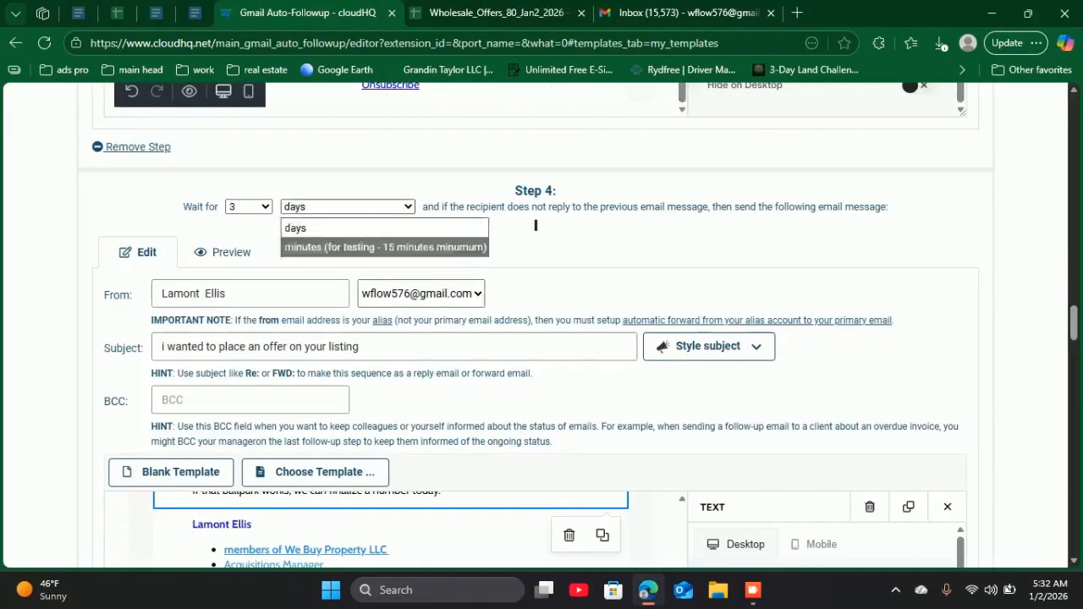
left_click(385, 247)
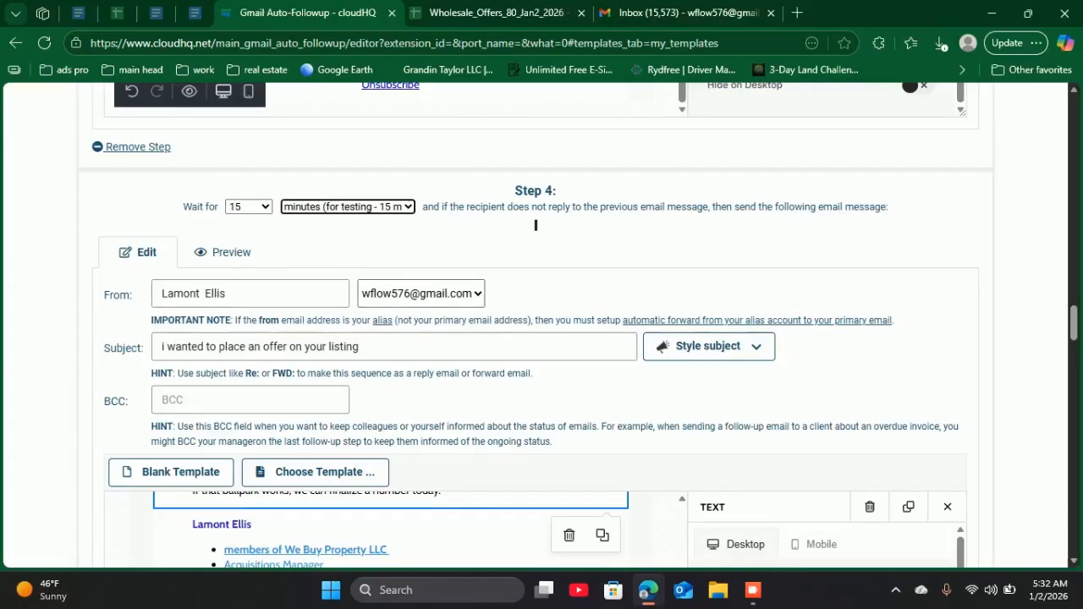
left_click(248, 206)
scroll(243, 513, "down", 3)
left_click(240, 561)
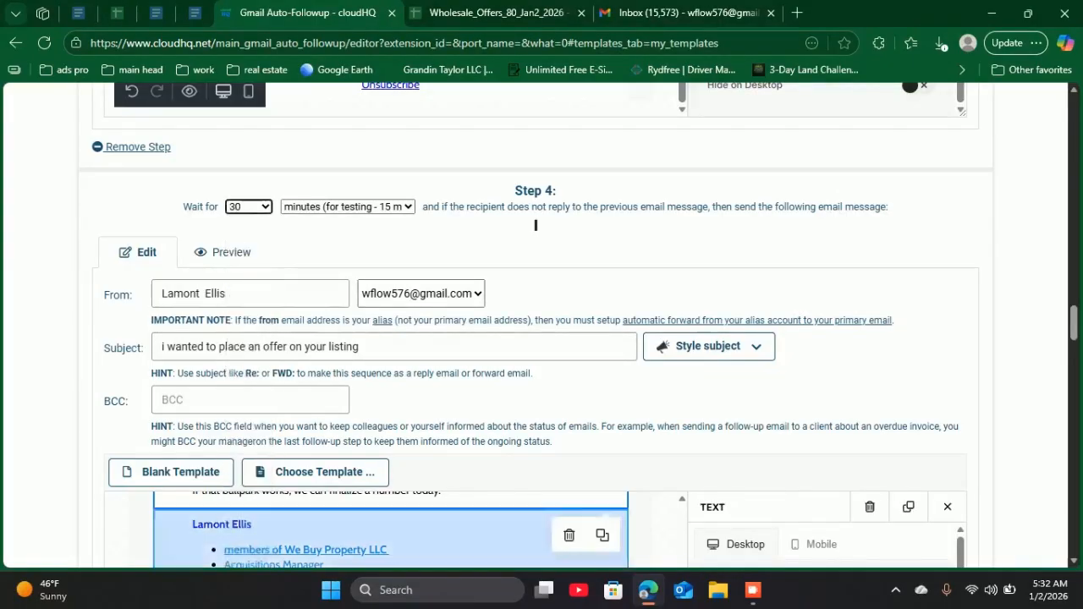
Set the wait before the Step 5 email to 1 day.
scroll(535, 324, "down", 5)
scroll(535, 325, "down", 4)
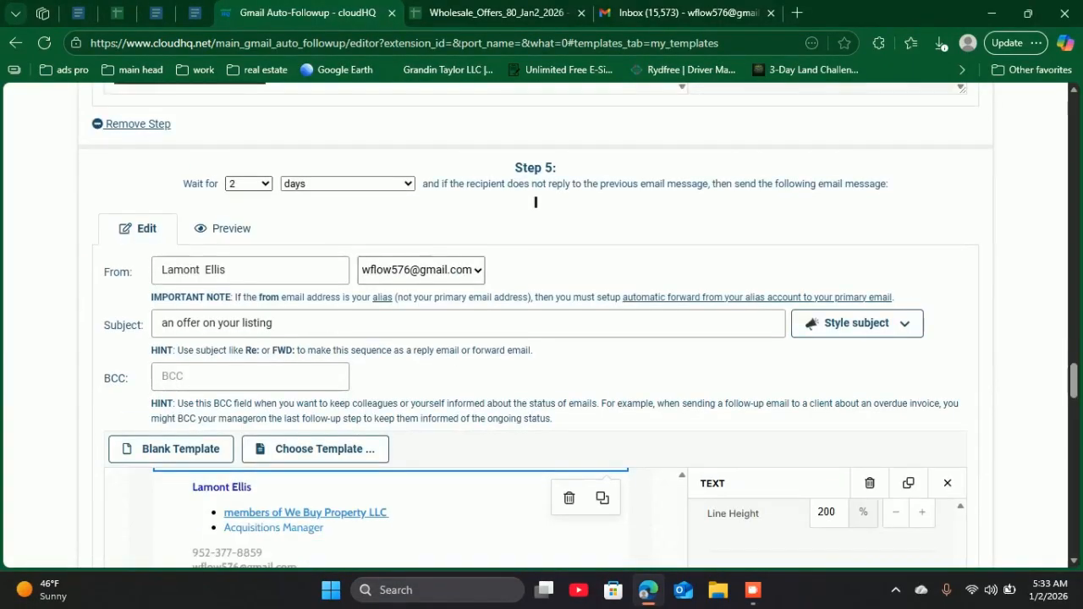
left_click(248, 183)
left_click(249, 184)
left_click(249, 183)
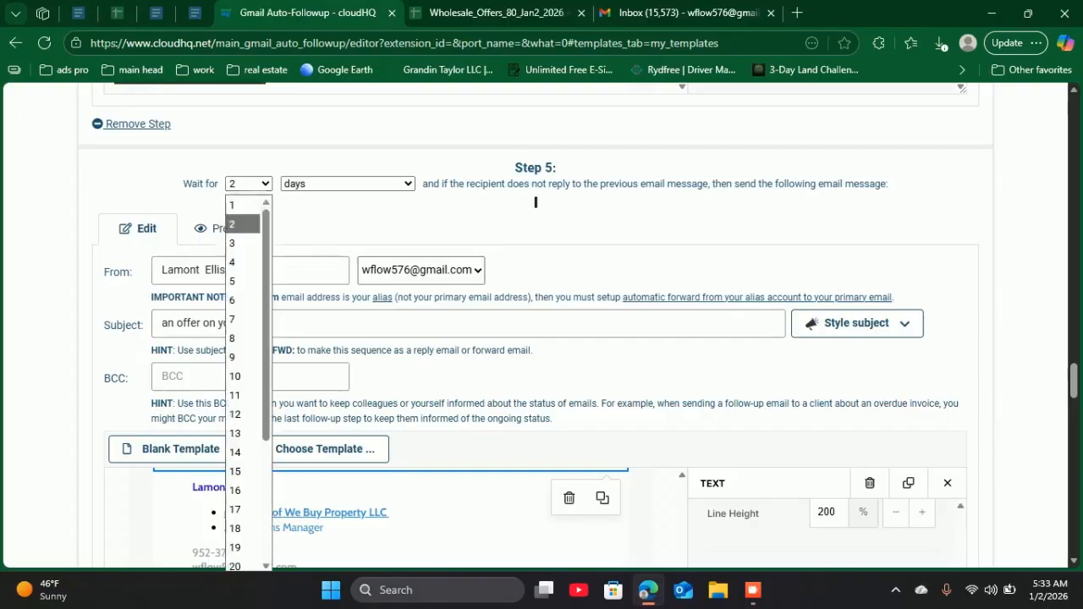
left_click(240, 205)
scroll(535, 325, "down", 9)
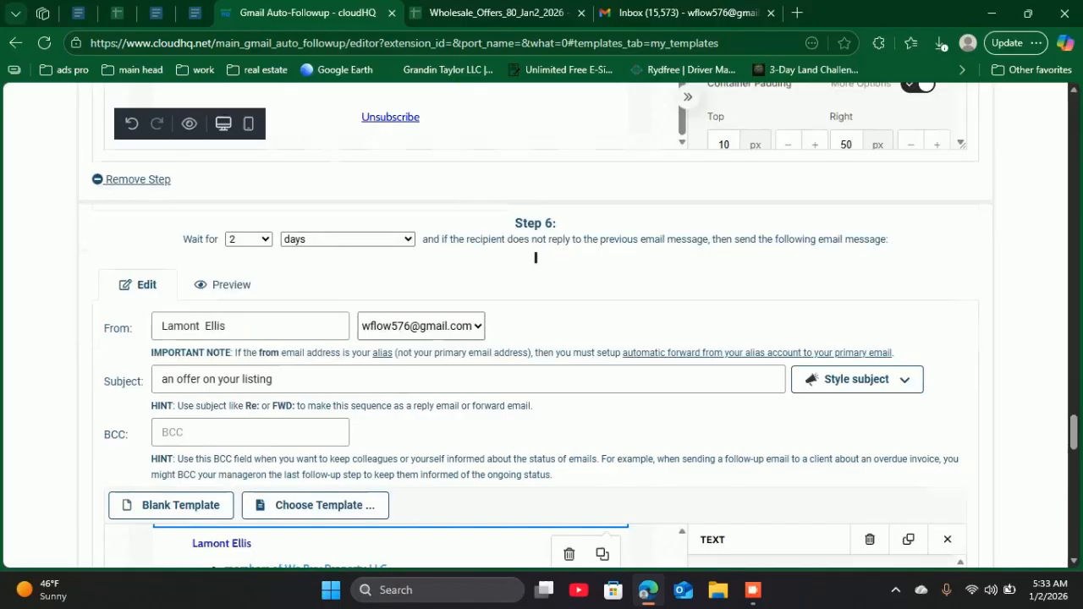
scroll(541, 338, "up", 8)
scroll(535, 133, "up", 1)
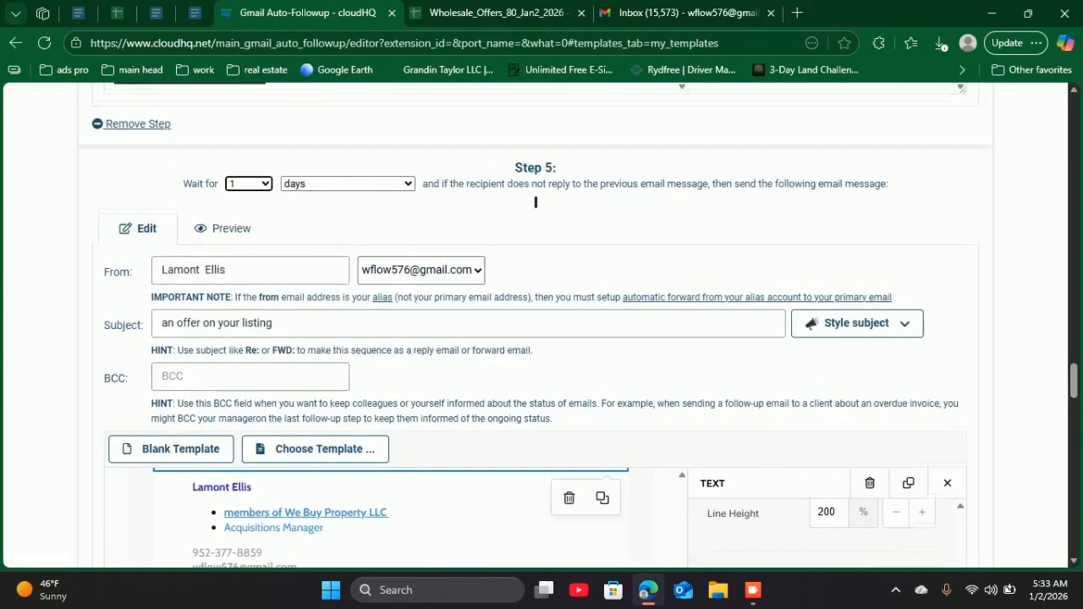
scroll(541, 338, "down", 10)
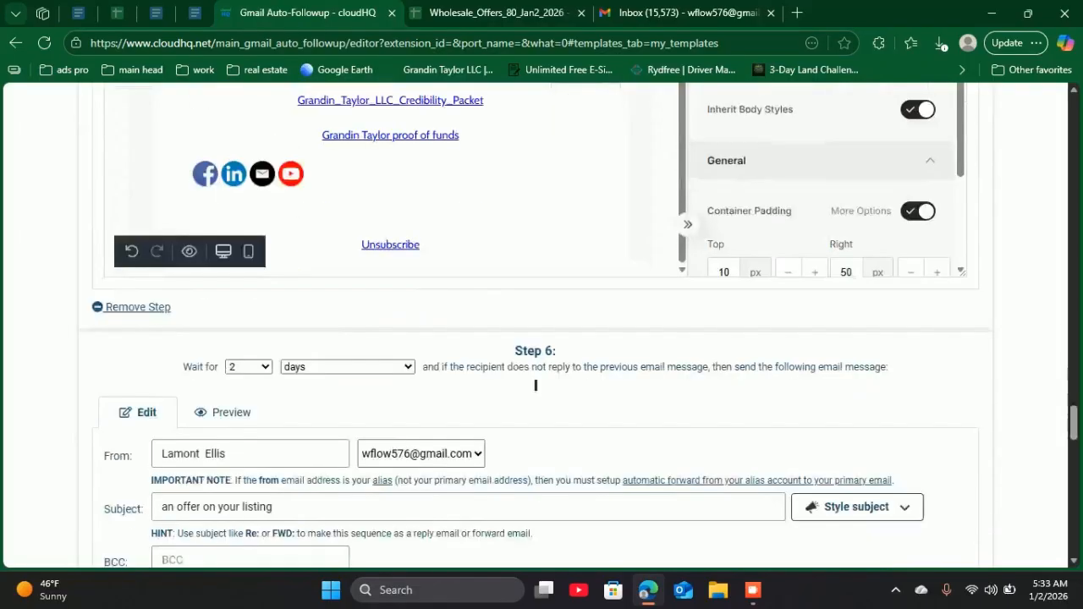
Set the wait before the Step 6 email to 30 minutes, using the minutes testing unit.
left_click(348, 239)
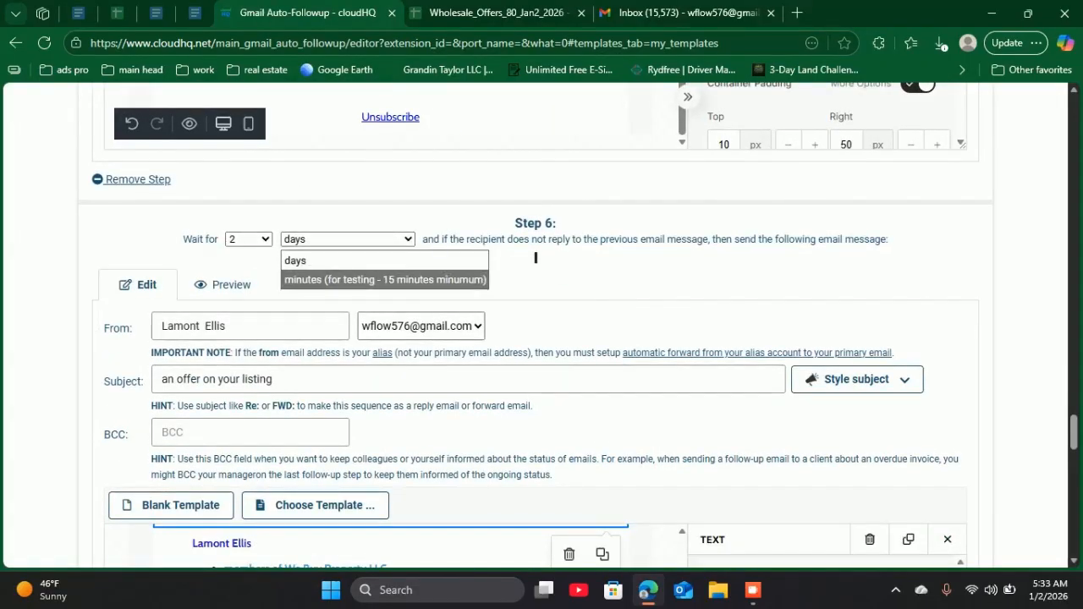
left_click(380, 278)
left_click(248, 240)
scroll(244, 356, "down", 3)
left_click(241, 563)
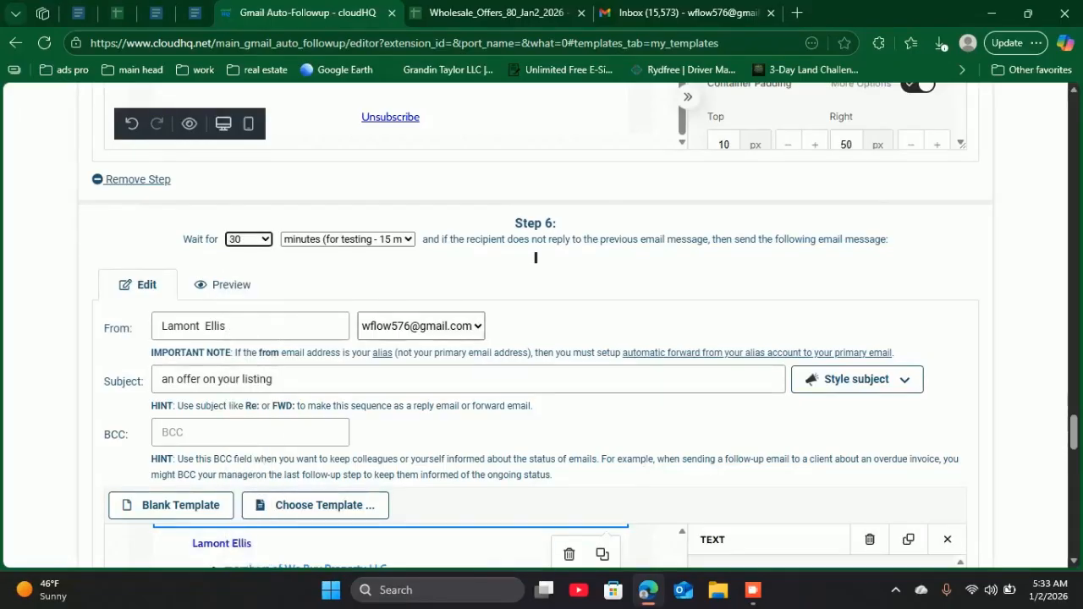
Enable the final reminder listing recipients who haven't responded after 2 days.
scroll(534, 339, "down", 10)
scroll(535, 338, "down", 2)
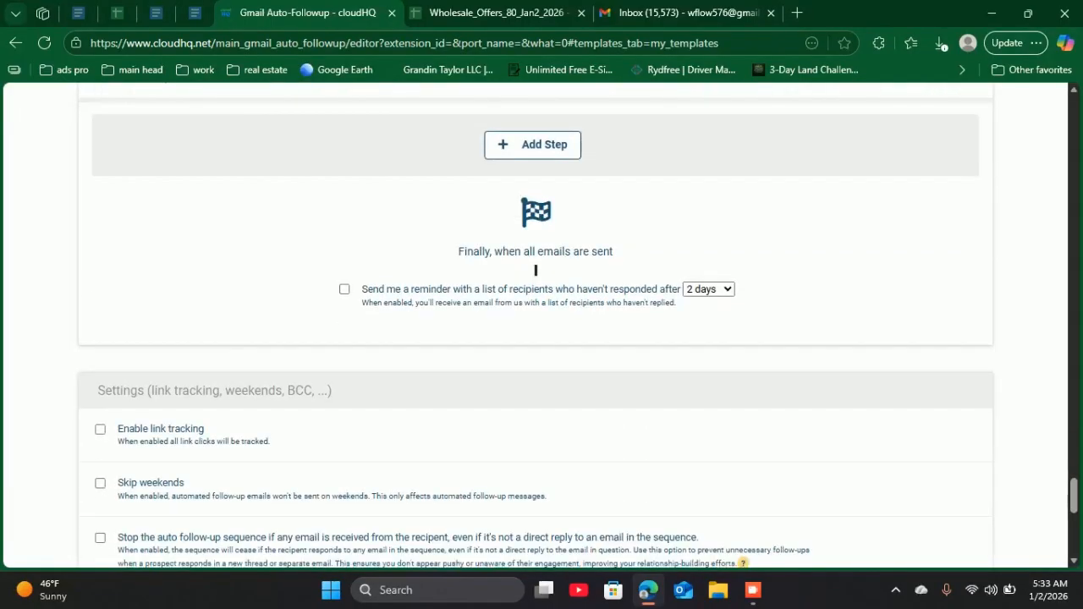
left_click(345, 288)
Enable link tracking, weekend skipping, and both options that stop the sequence when the recipient or anyone from their domain replies.
scroll(542, 325, "down", 2)
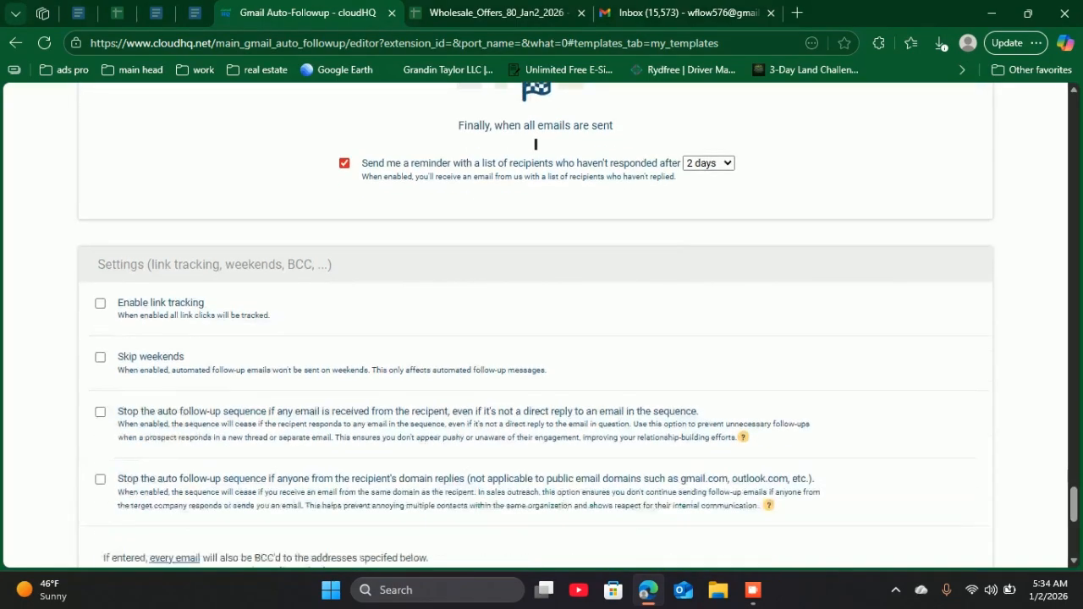
left_click(100, 271)
left_click(100, 325)
left_click(100, 379)
scroll(542, 324, "down", 2)
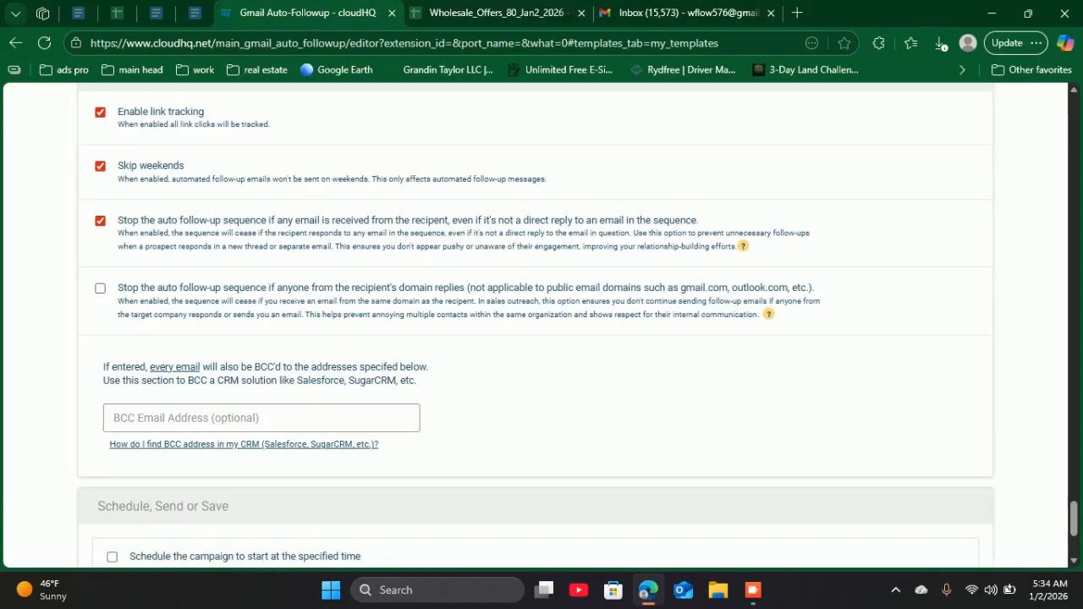
left_click(100, 288)
Schedule the campaign to start at a specified time, set to 01/06/2026 09:00 AM.
scroll(541, 325, "down", 3)
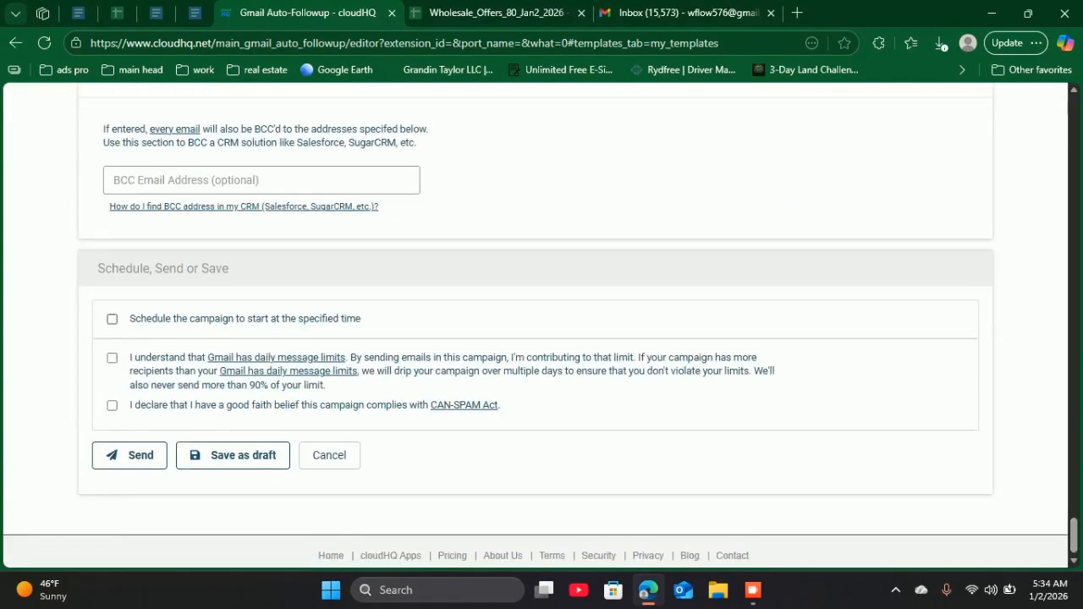
left_click(111, 318)
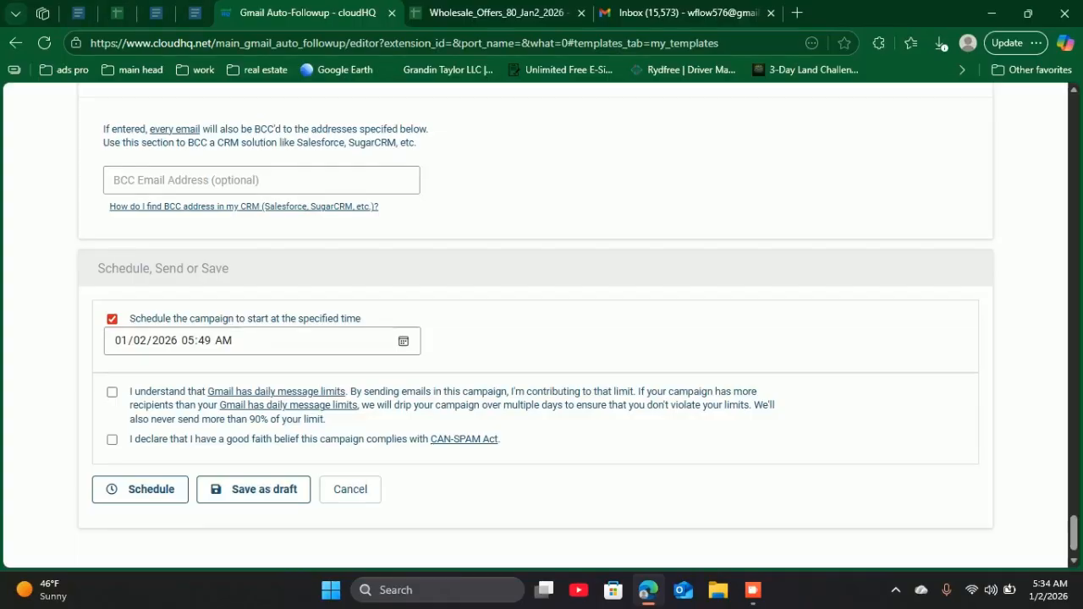
left_click(1048, 590)
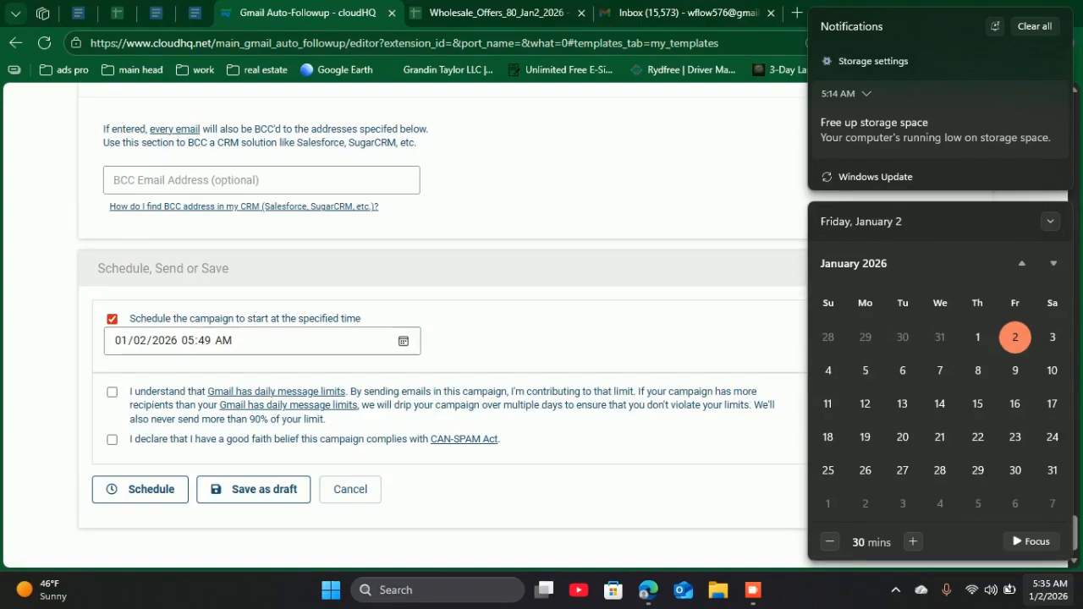
left_click(139, 341)
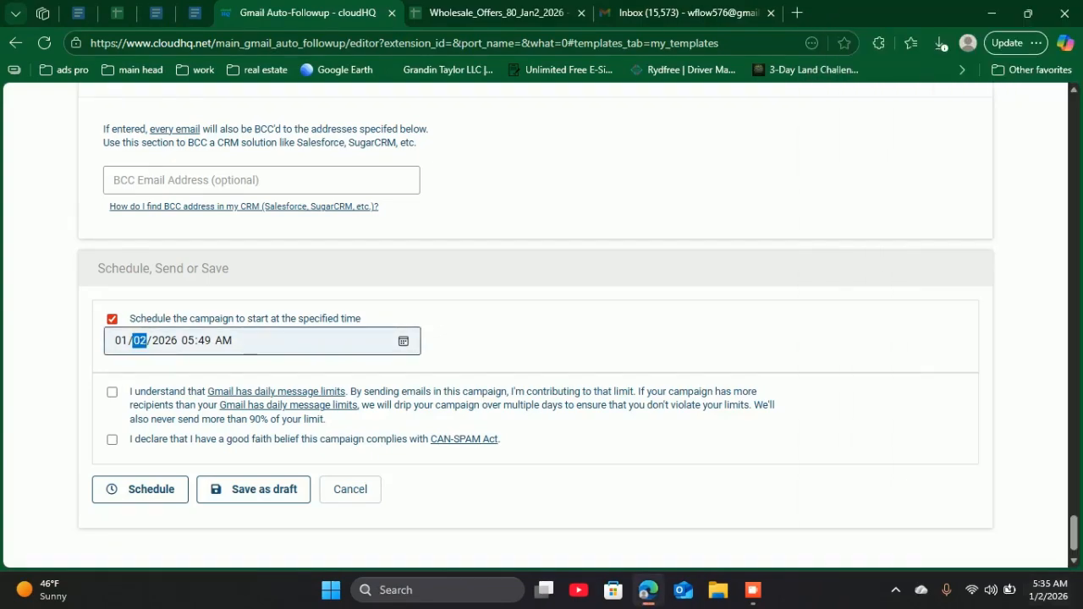
type("6")
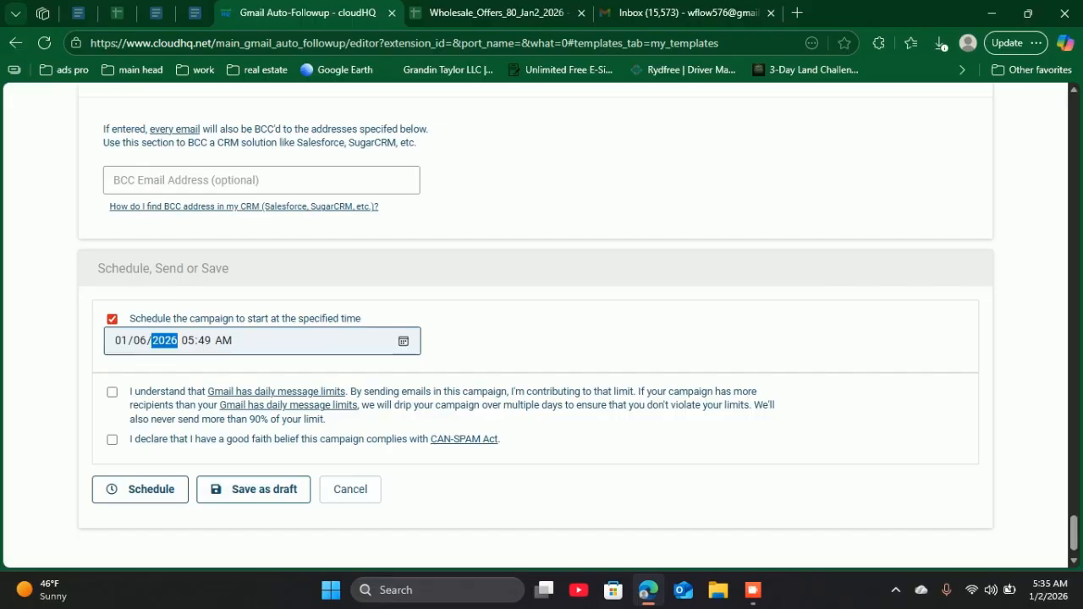
key("Tab")
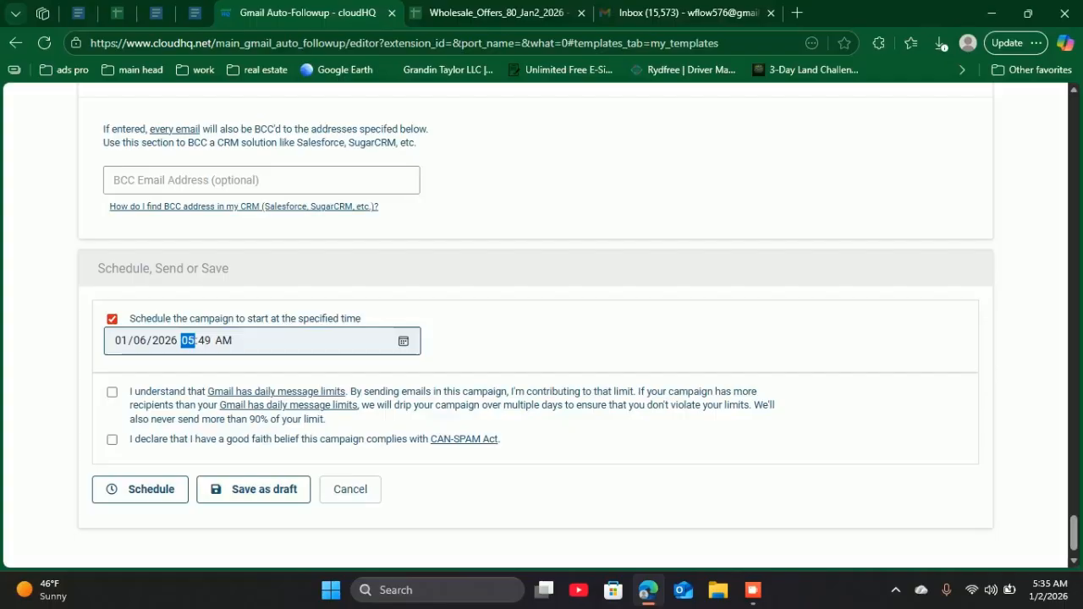
type("9:00")
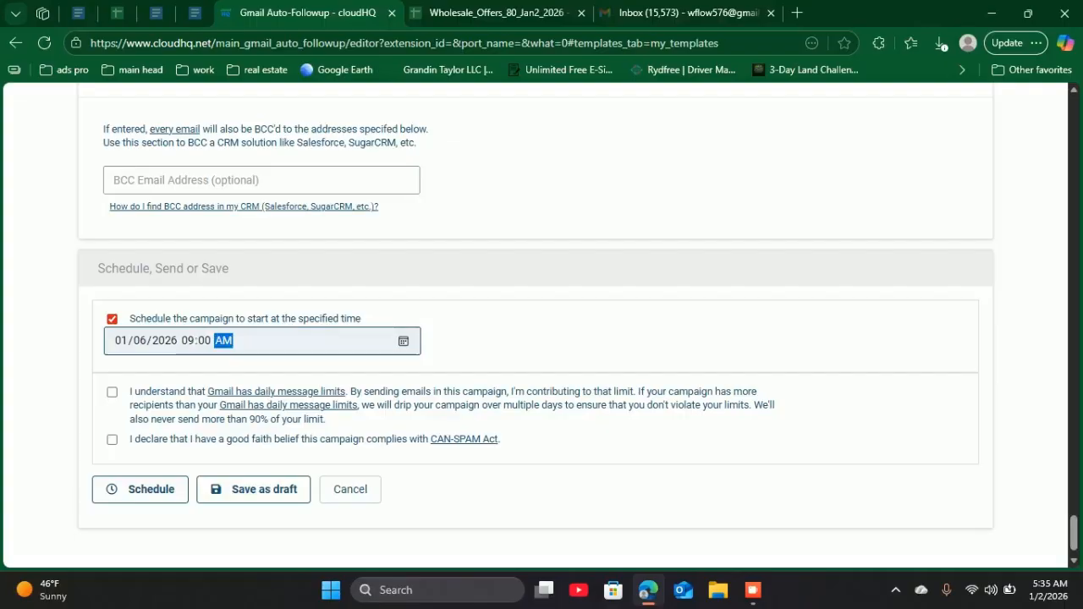
left_click(575, 341)
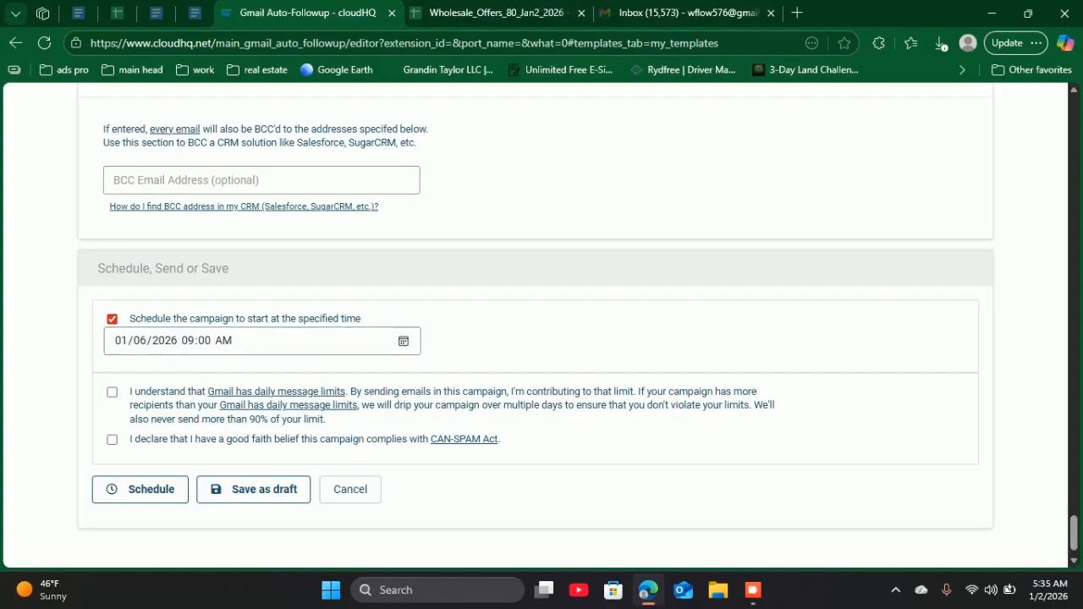
Accept the Gmail daily message limits and CAN-SPAM Act declarations, check the start date on the system calendar, and submit the scheduled campaign.
left_click(111, 391)
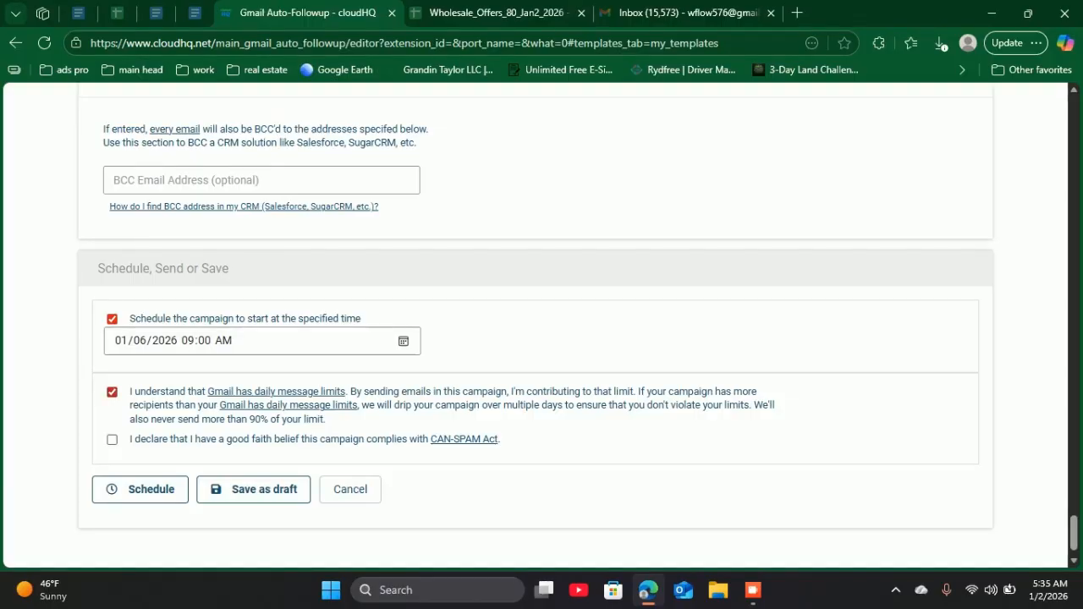
left_click(111, 439)
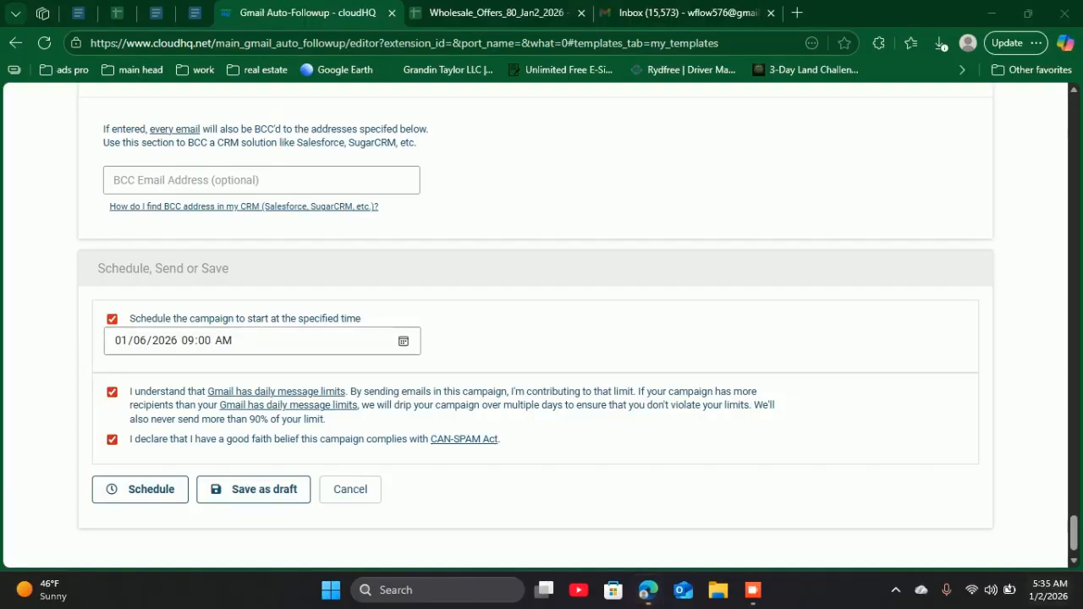
left_click(1047, 590)
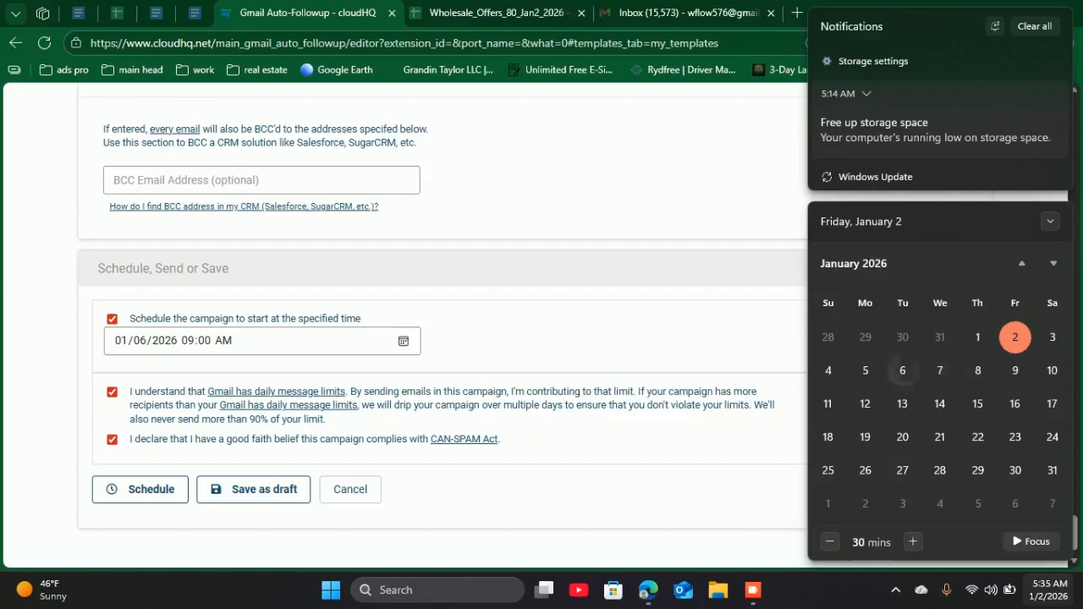
left_click(609, 488)
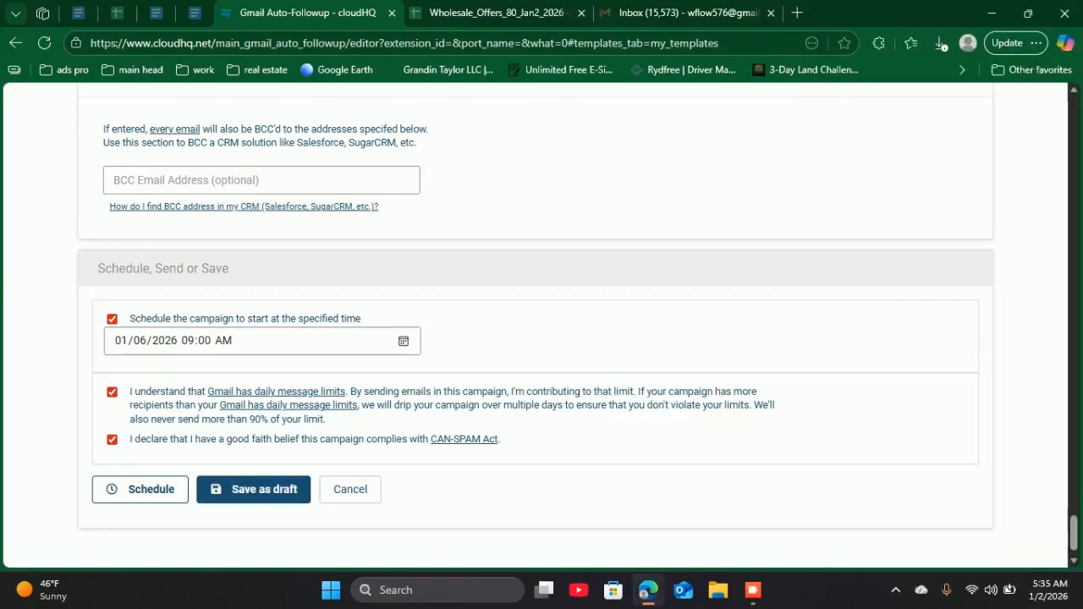
left_click(139, 489)
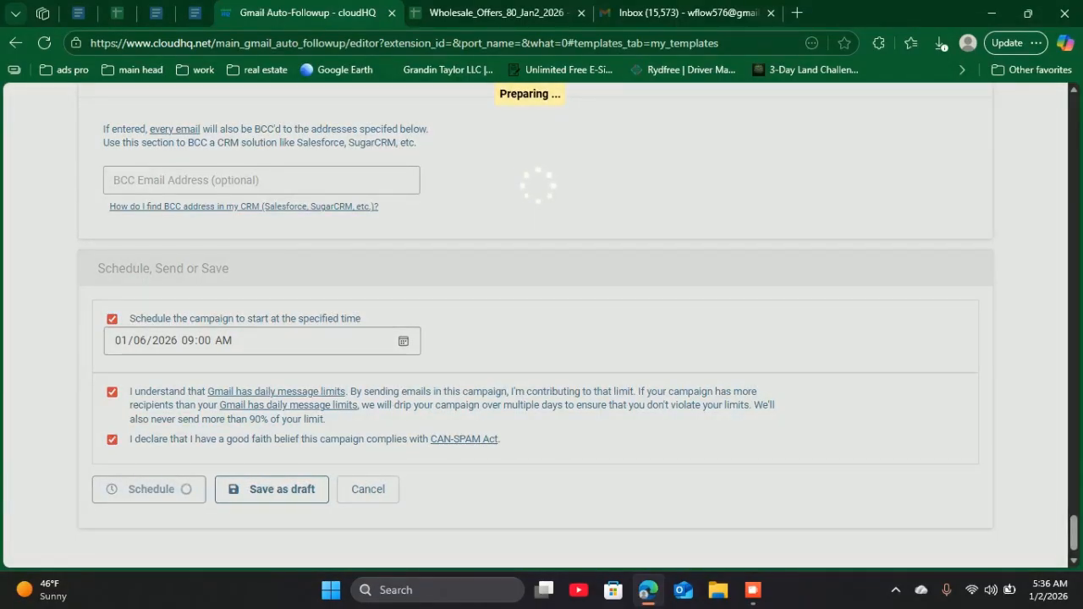
scroll(538, 325, "up", 4)
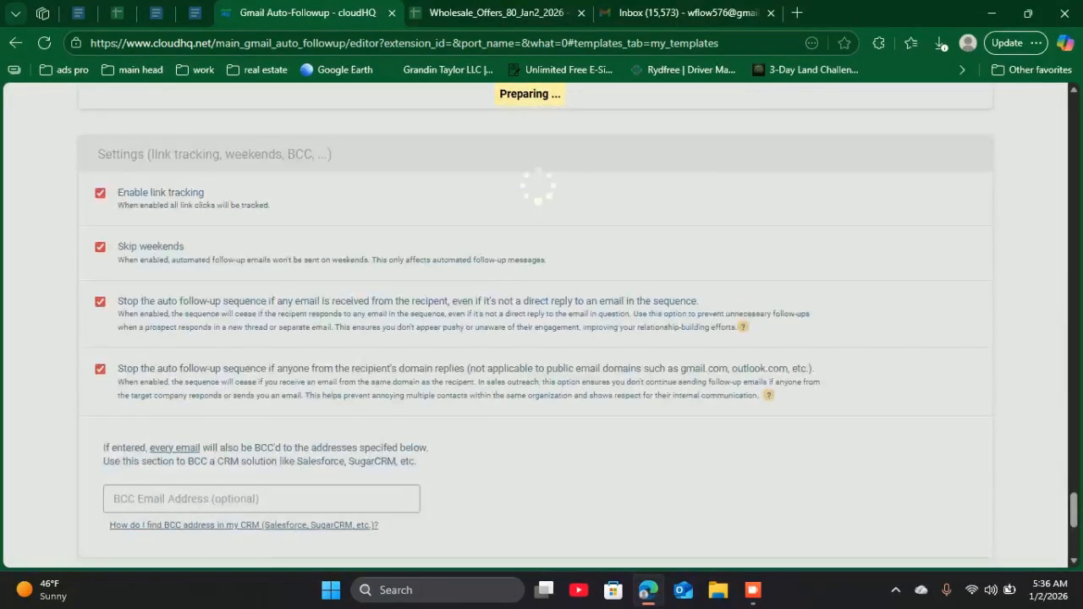
scroll(535, 429, "up", 5)
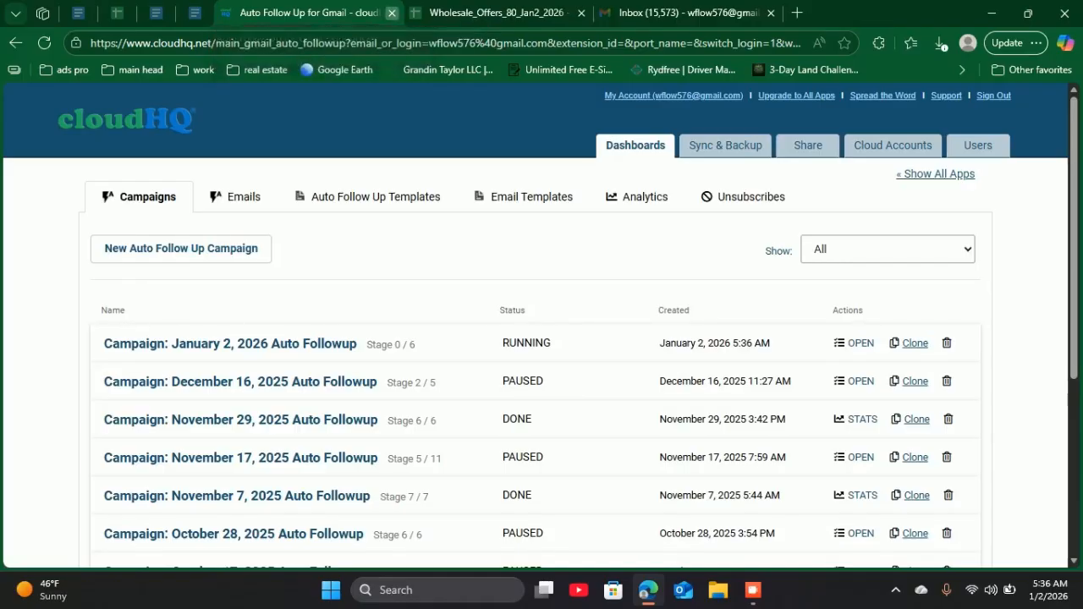
Close the cloudHQ campaign dashboard page.
left_click(391, 12)
left_click(753, 590)
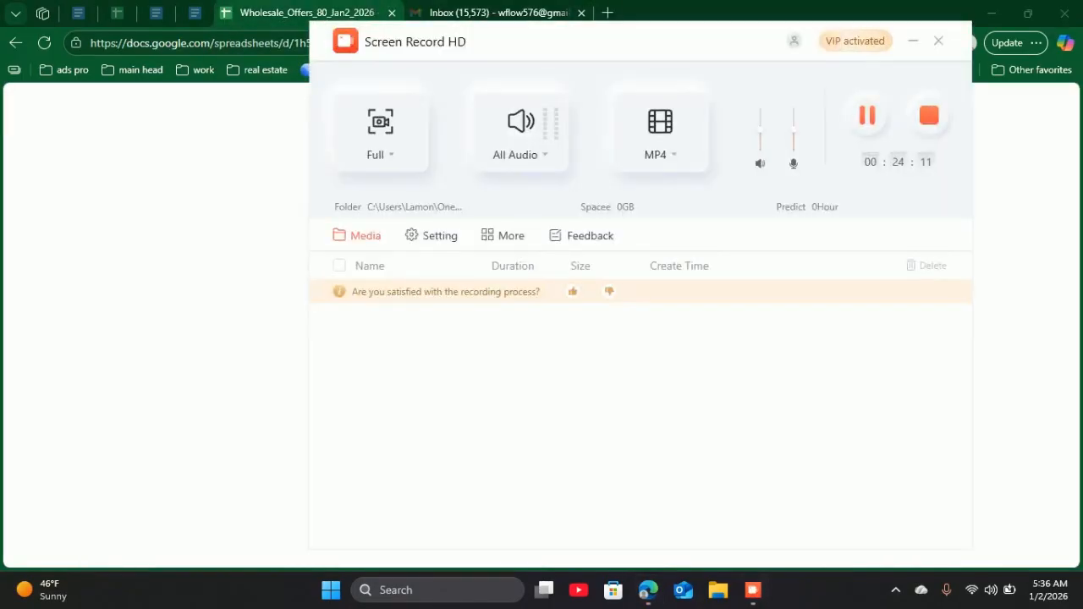